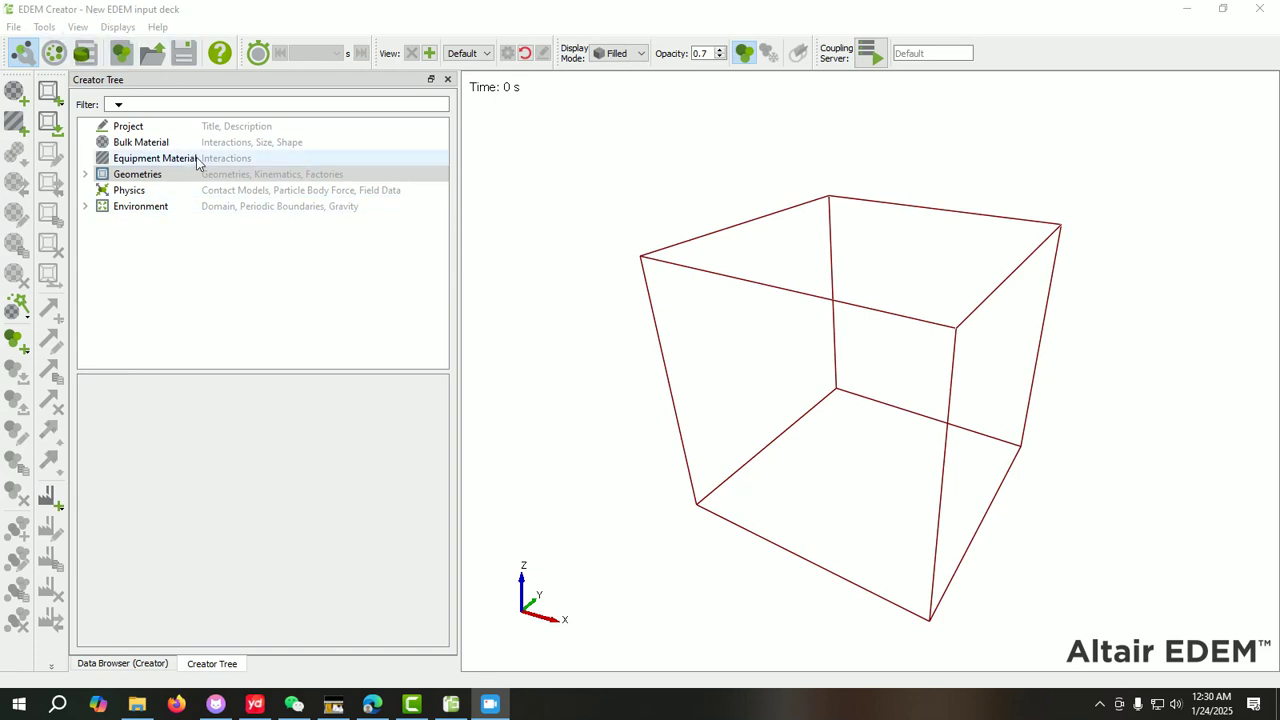
Add the first equipment material, keeping the default name EquipMaterial 1.
click(118, 177)
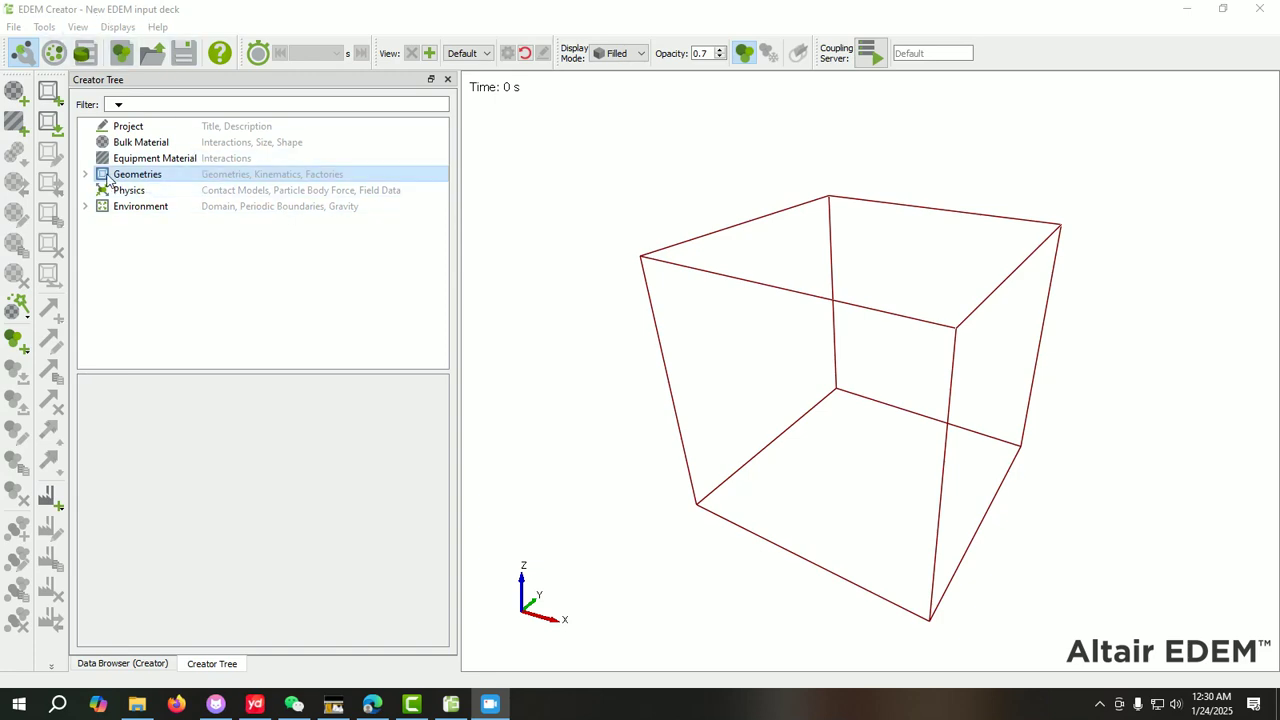
right_click(159, 164)
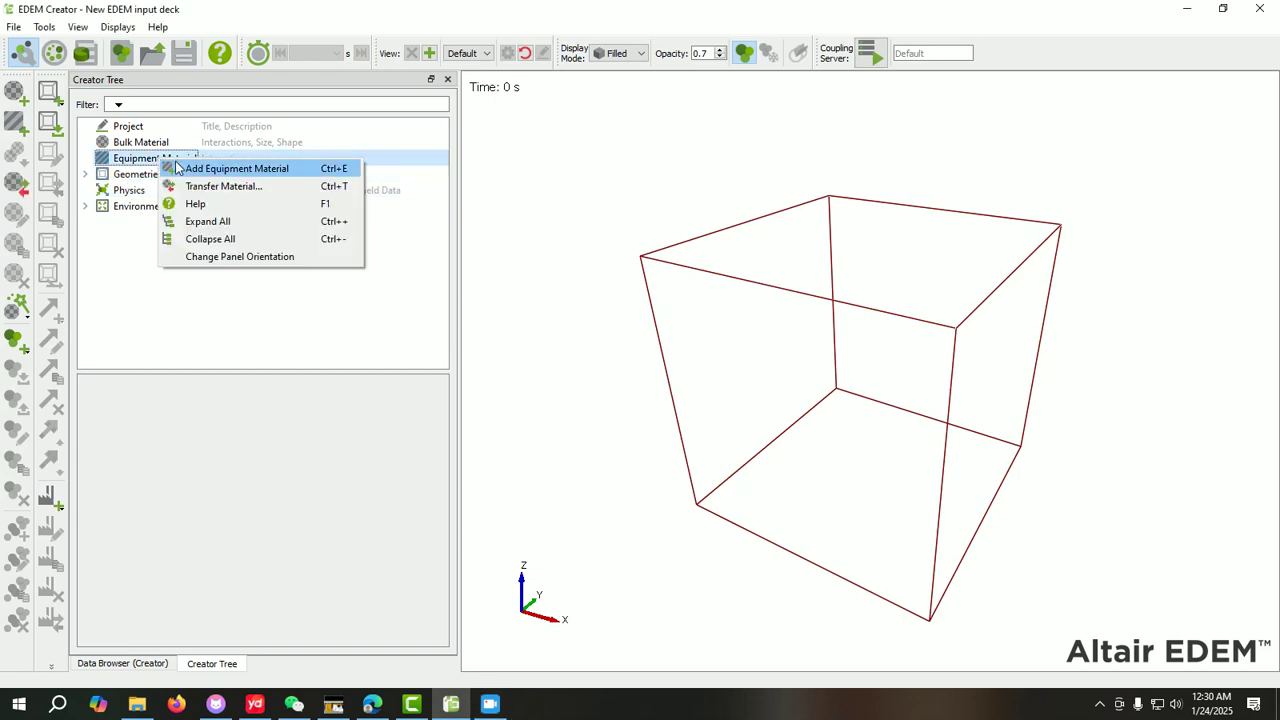
click(236, 169)
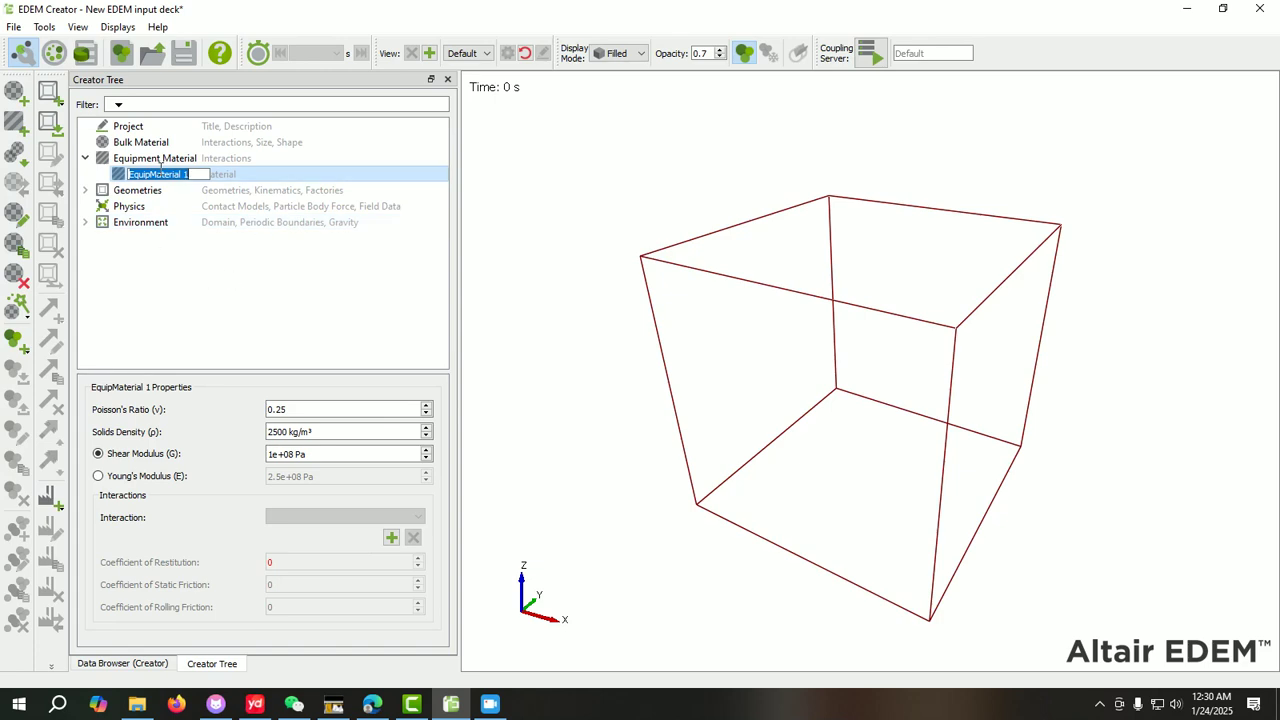
click(173, 305)
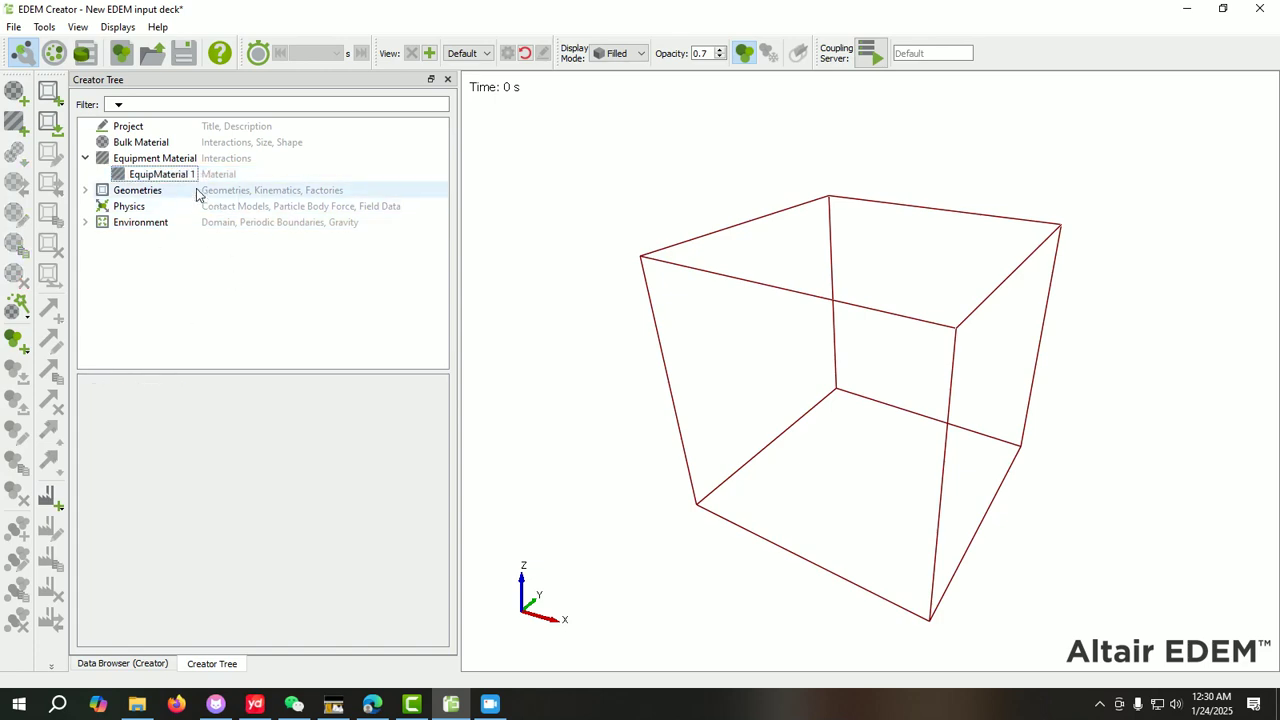
Add a second equipment material, EquipMaterial 2.
right_click(168, 160)
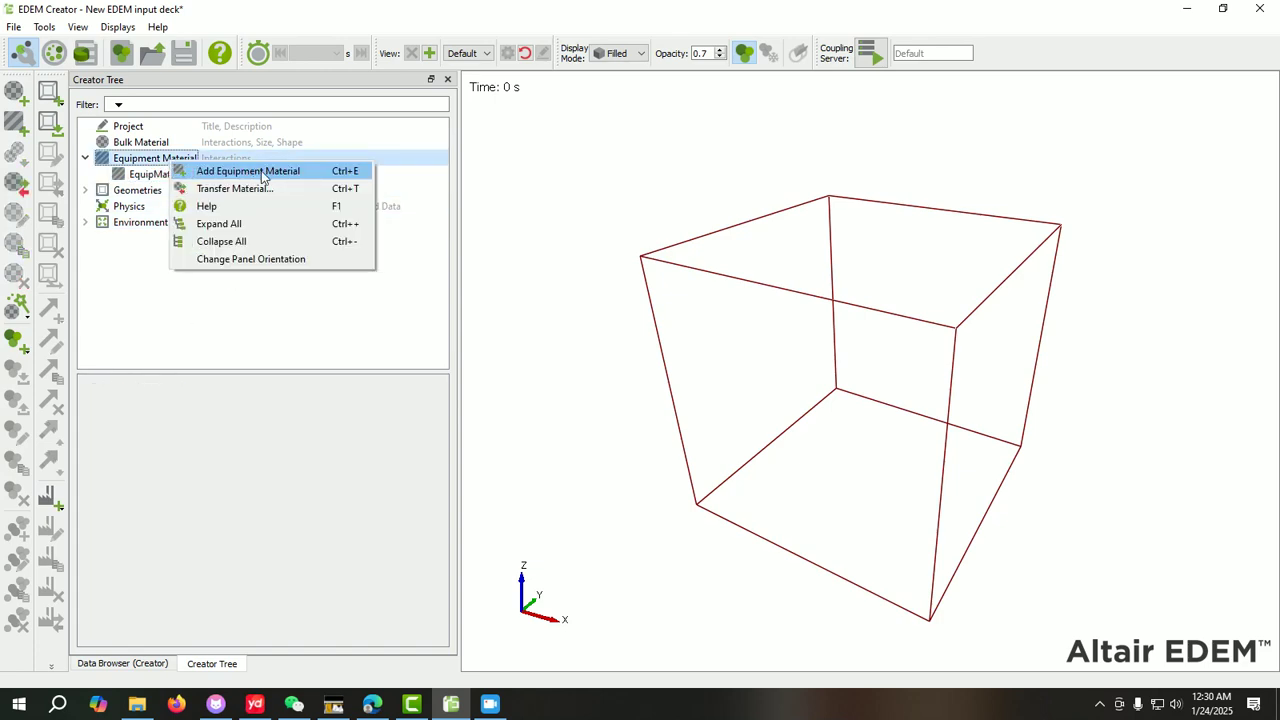
click(246, 174)
click(254, 340)
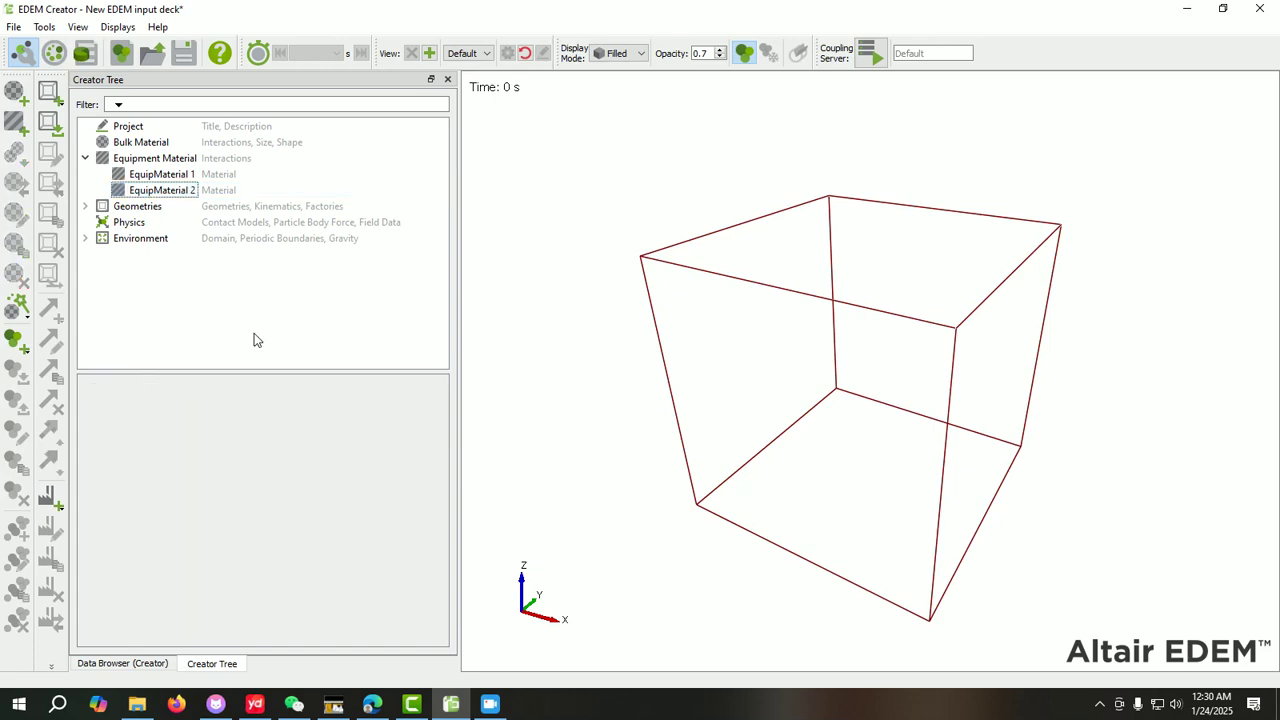
click(137, 208)
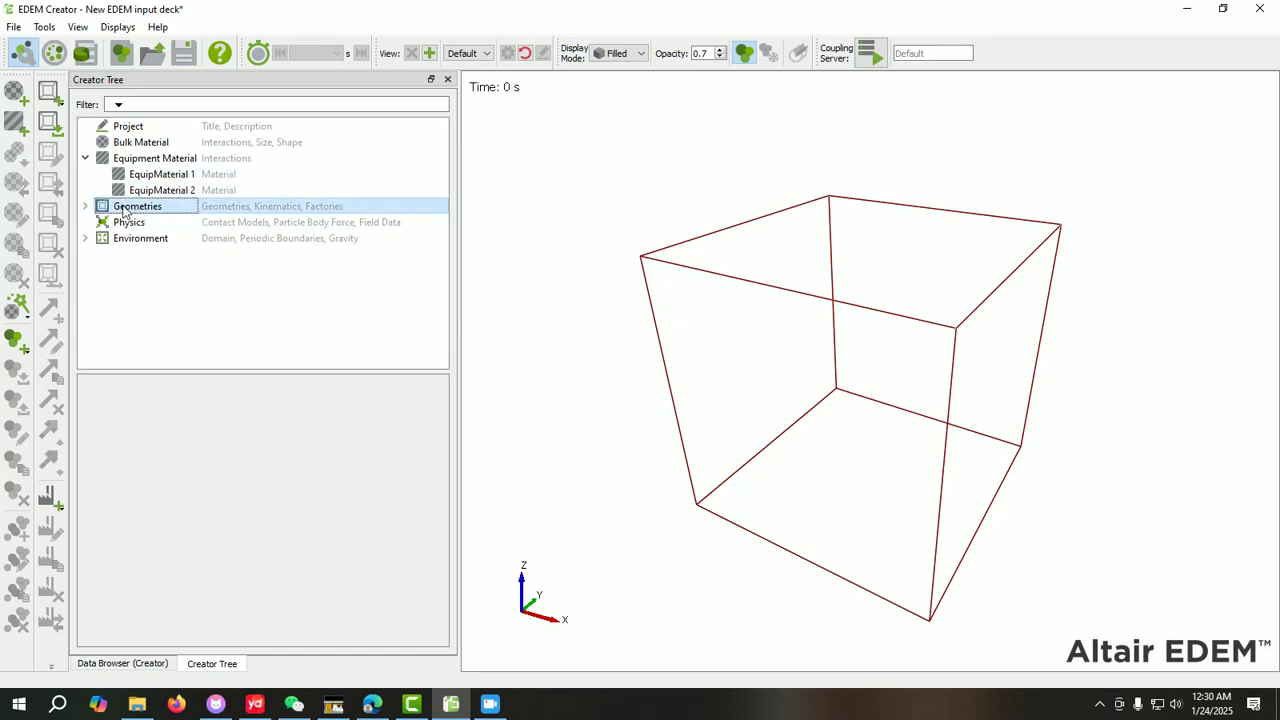
Start a geometry import from the Geometries menu and browse to the New Volume (D:) drive.
right_click(143, 213)
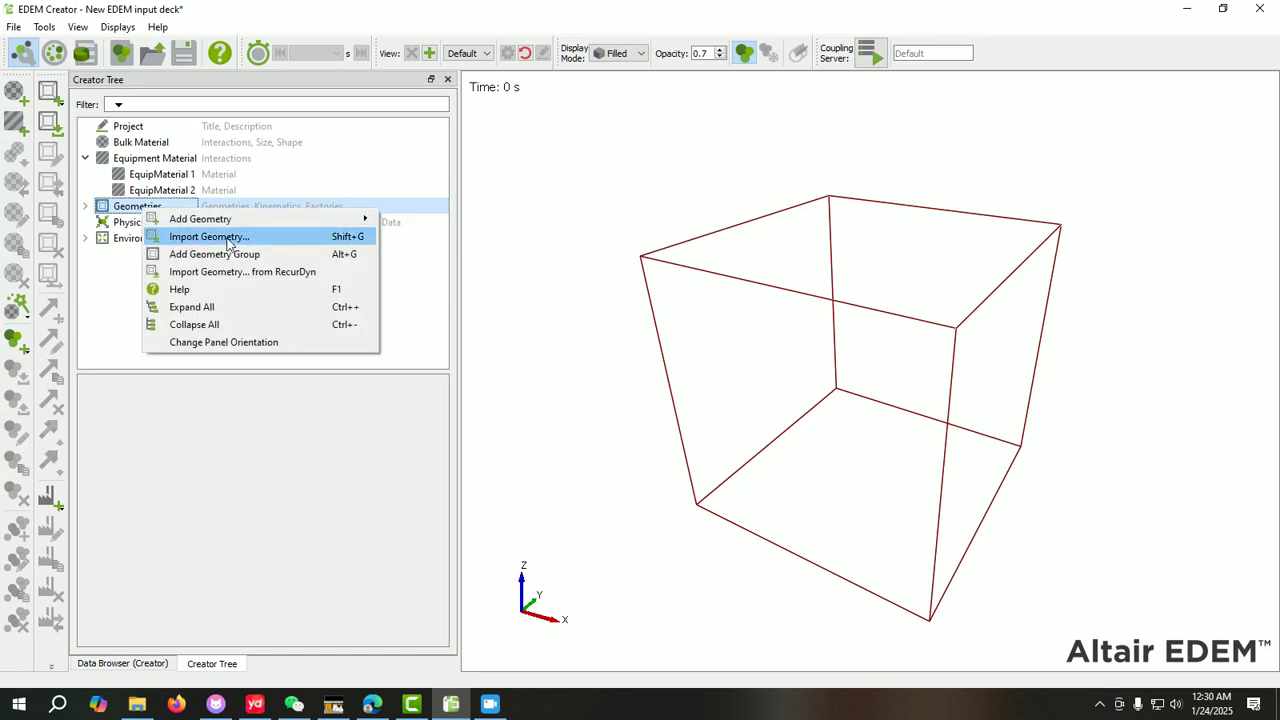
click(202, 239)
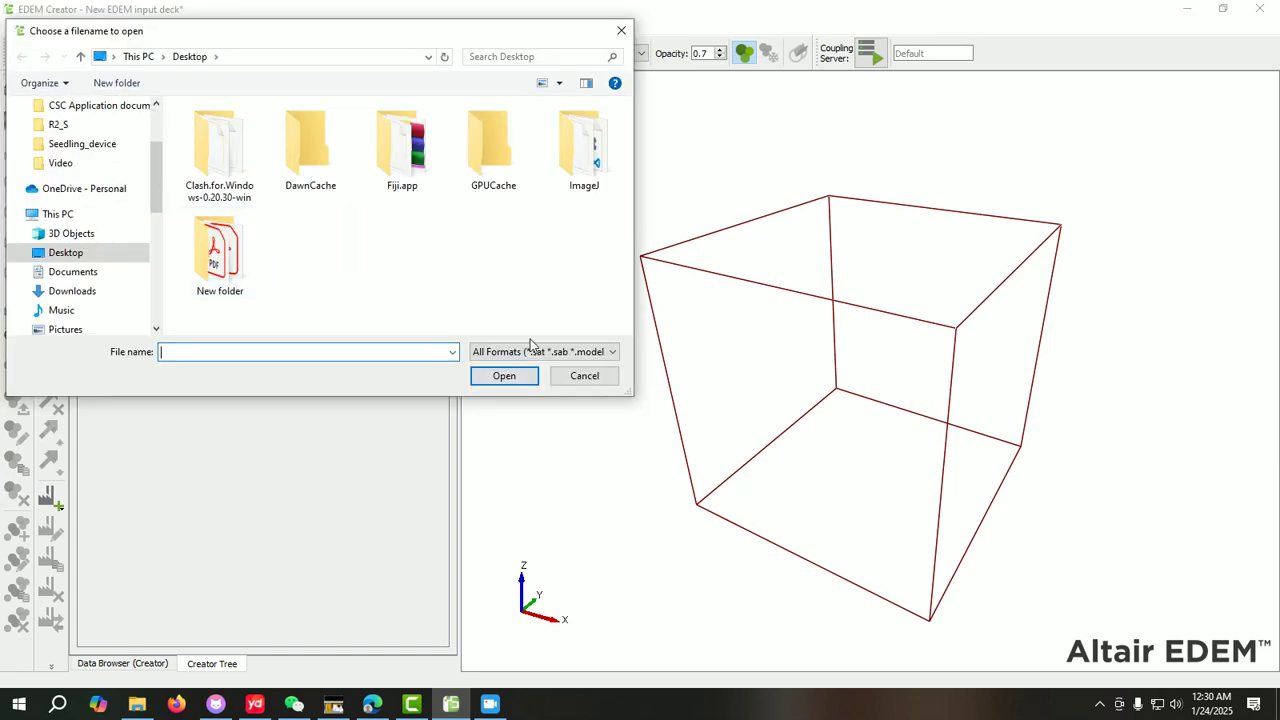
scroll(96, 240, down, 3)
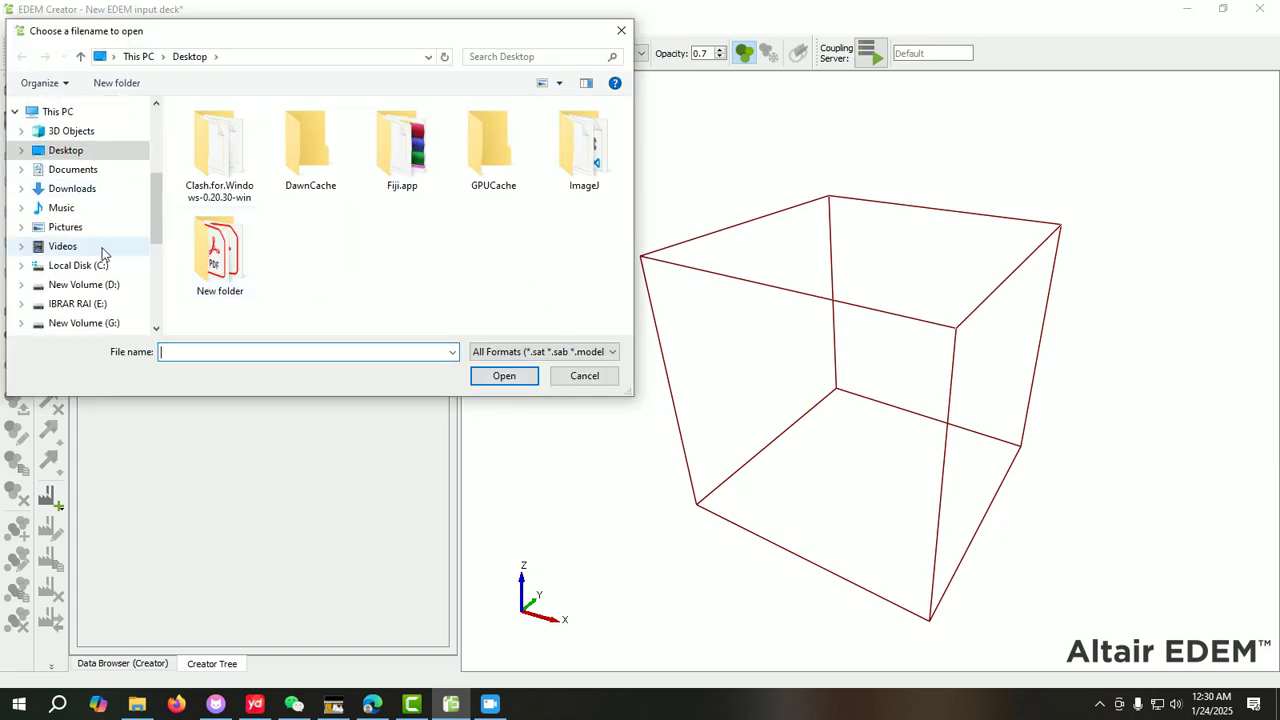
click(84, 240)
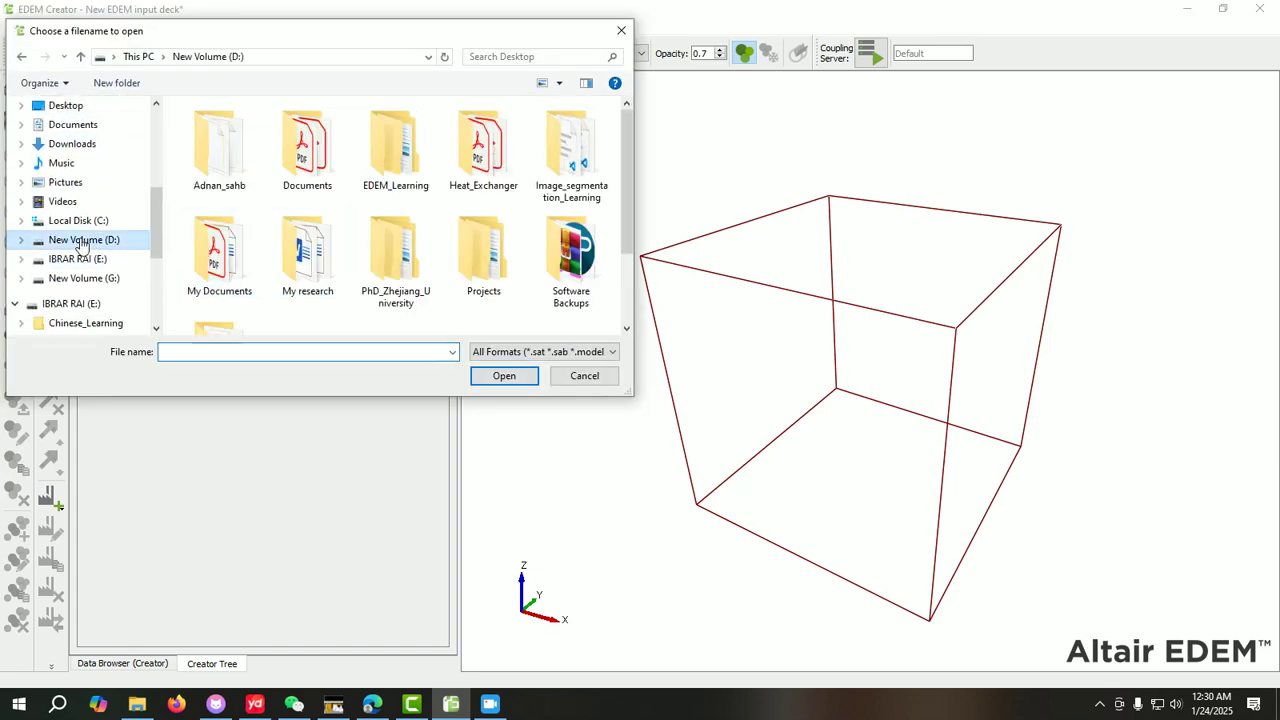
Go to EDEM_Learning\EDEM_ Learning_tutorial\EDEM Tutorial 1 - Conveyor and open conveyor_hopper.
double_click(403, 171)
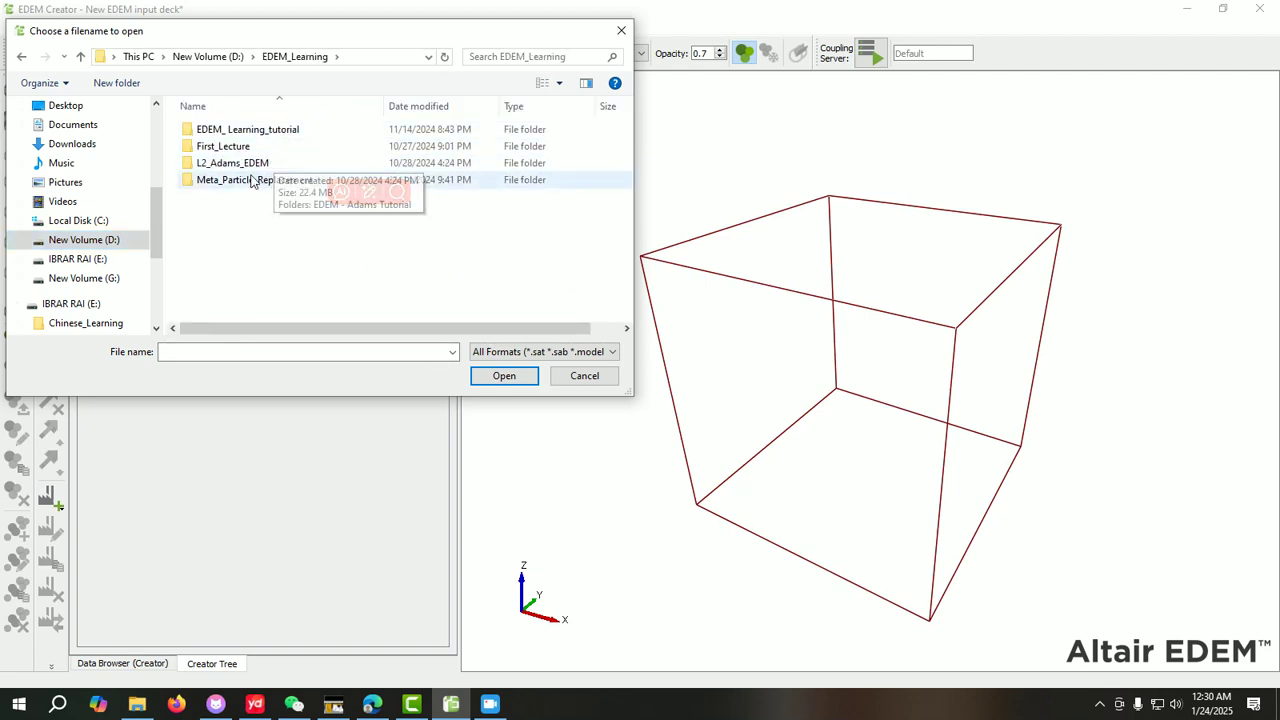
click(80, 56)
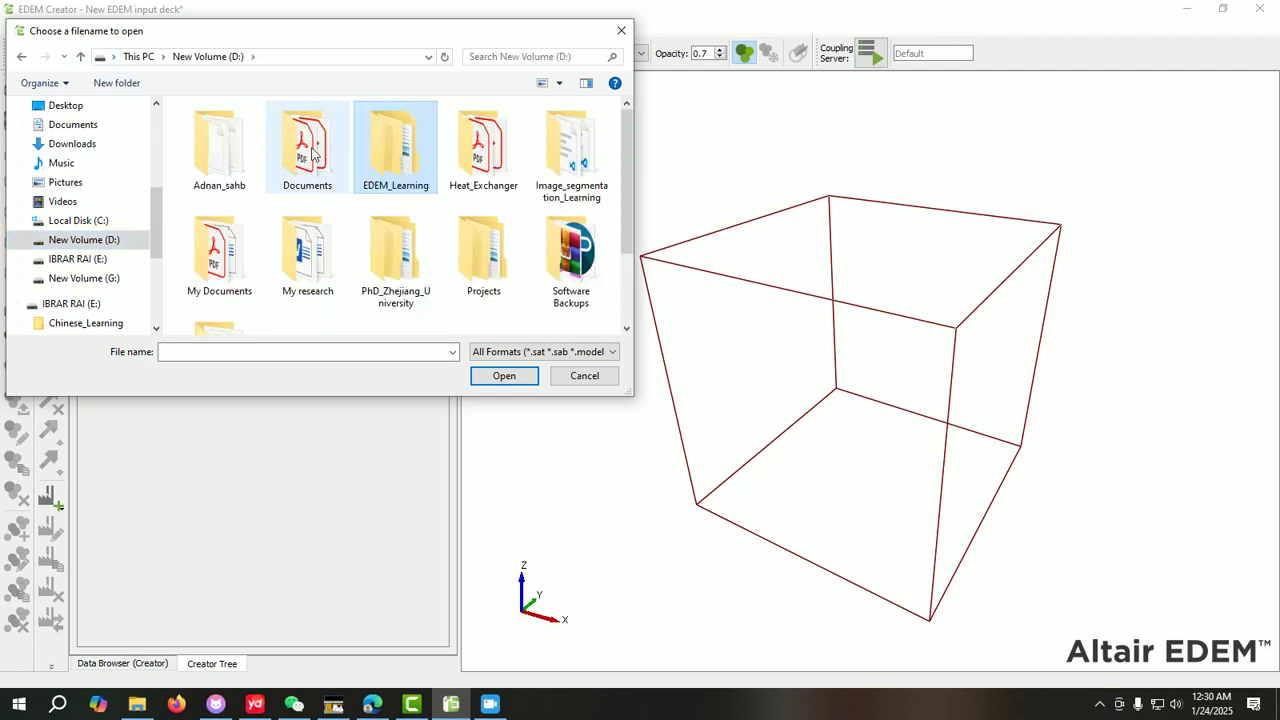
double_click(390, 148)
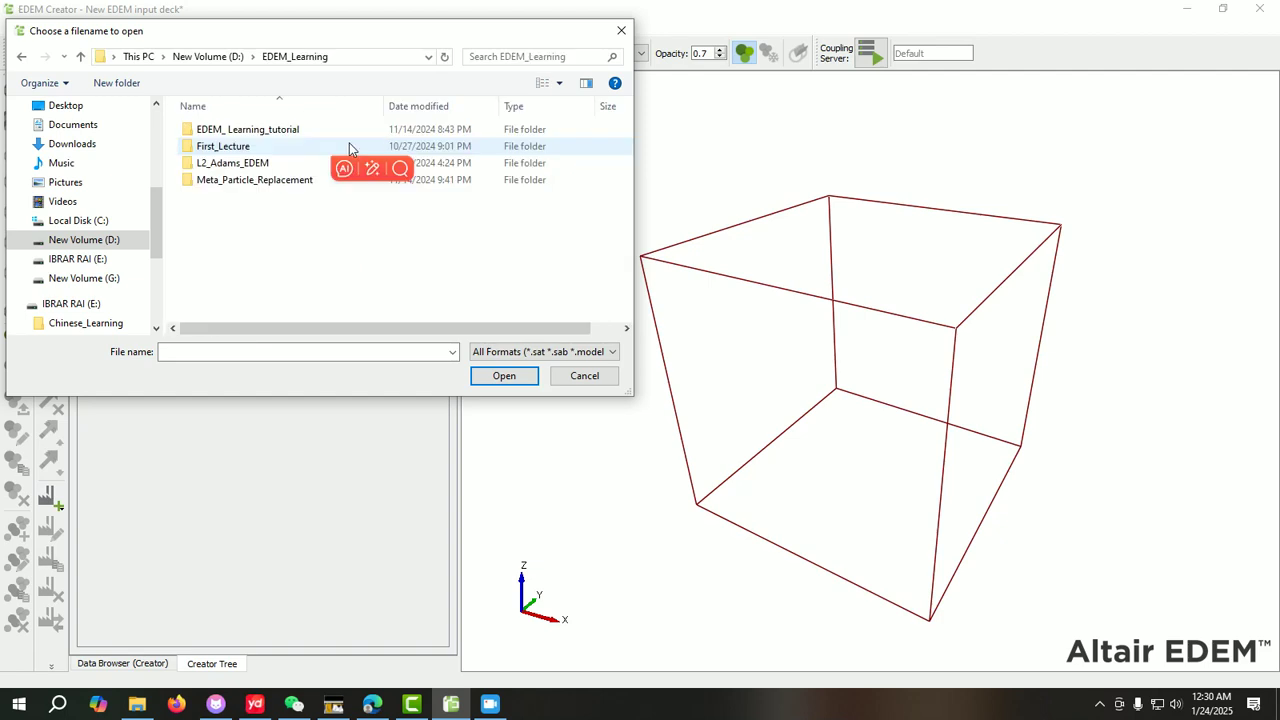
click(280, 135)
double_click(280, 135)
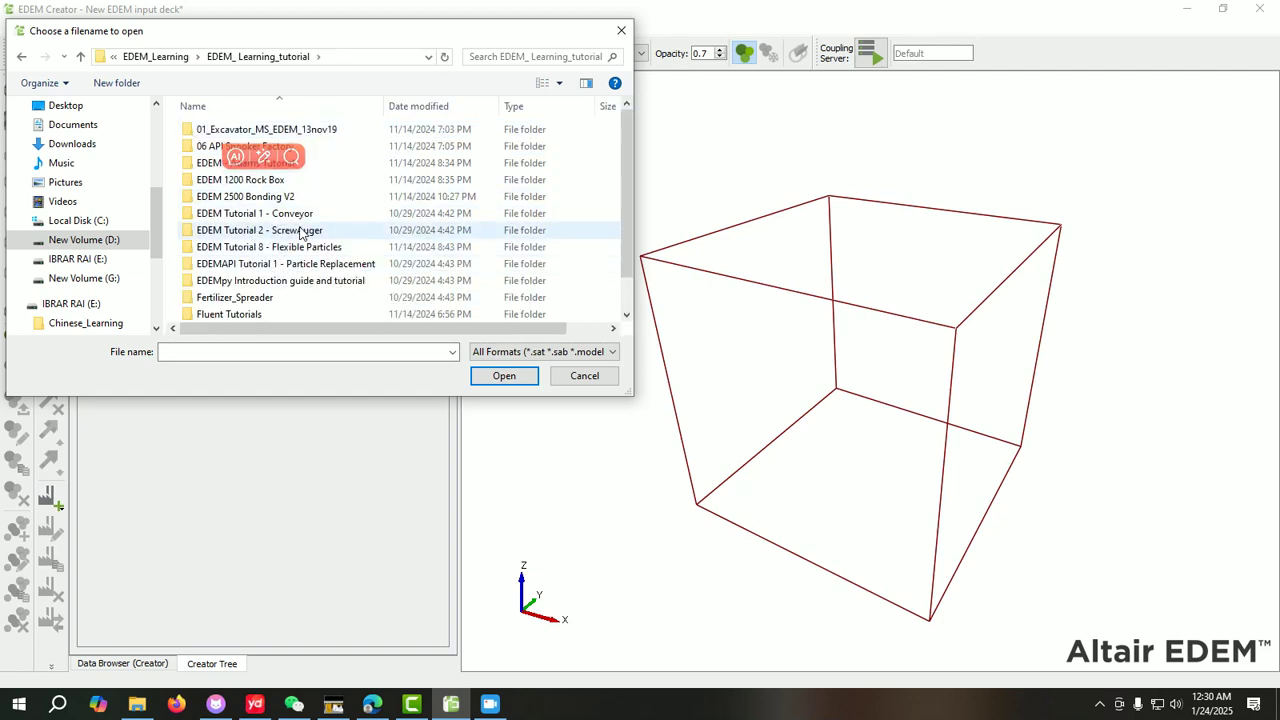
double_click(296, 214)
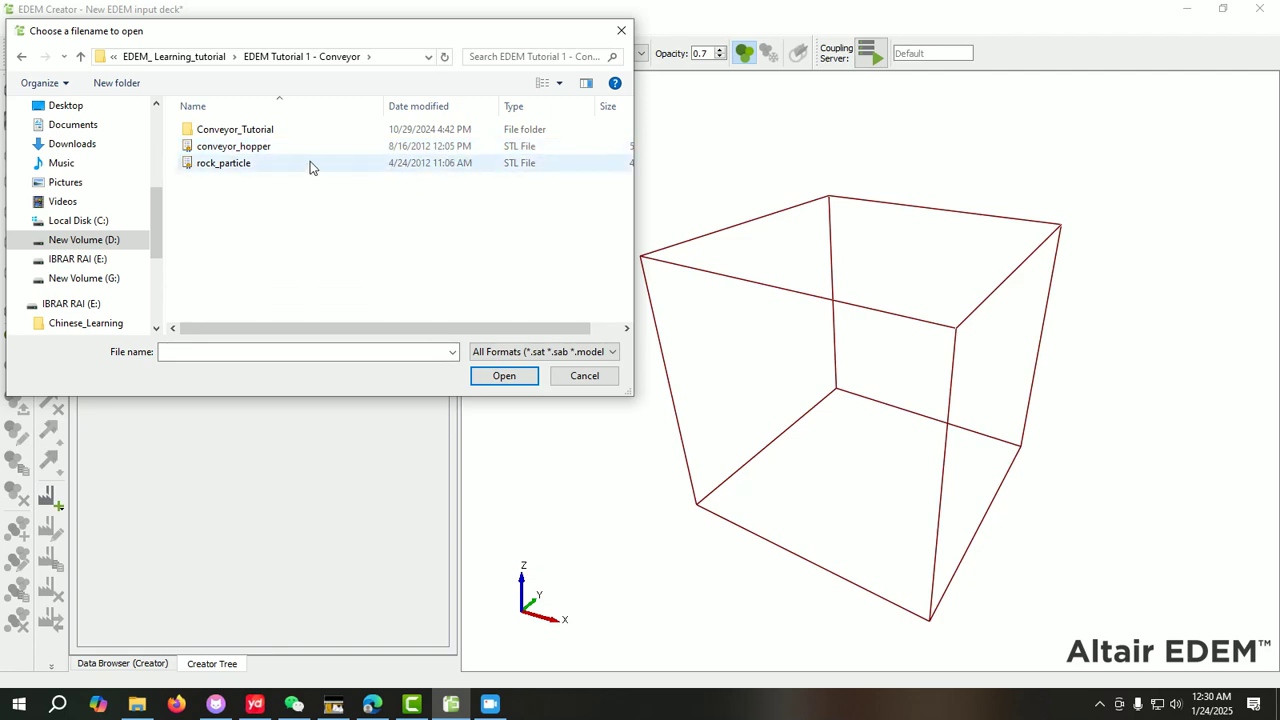
click(273, 150)
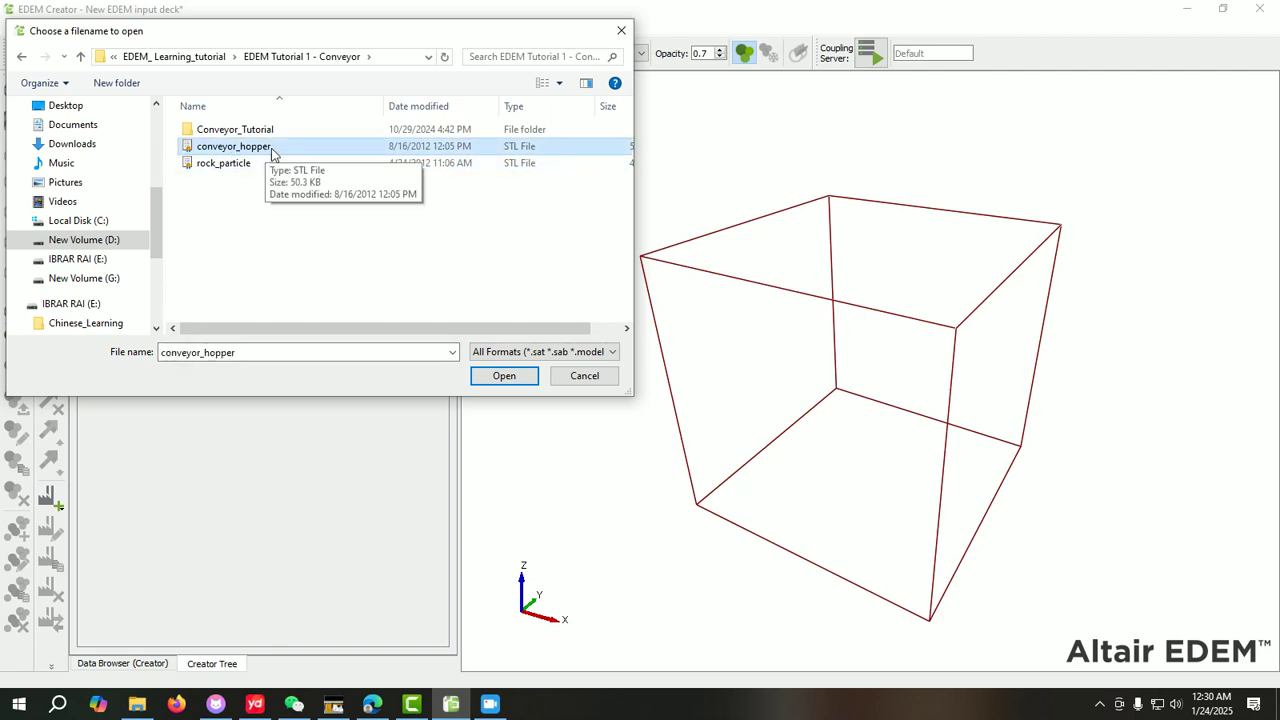
click(500, 377)
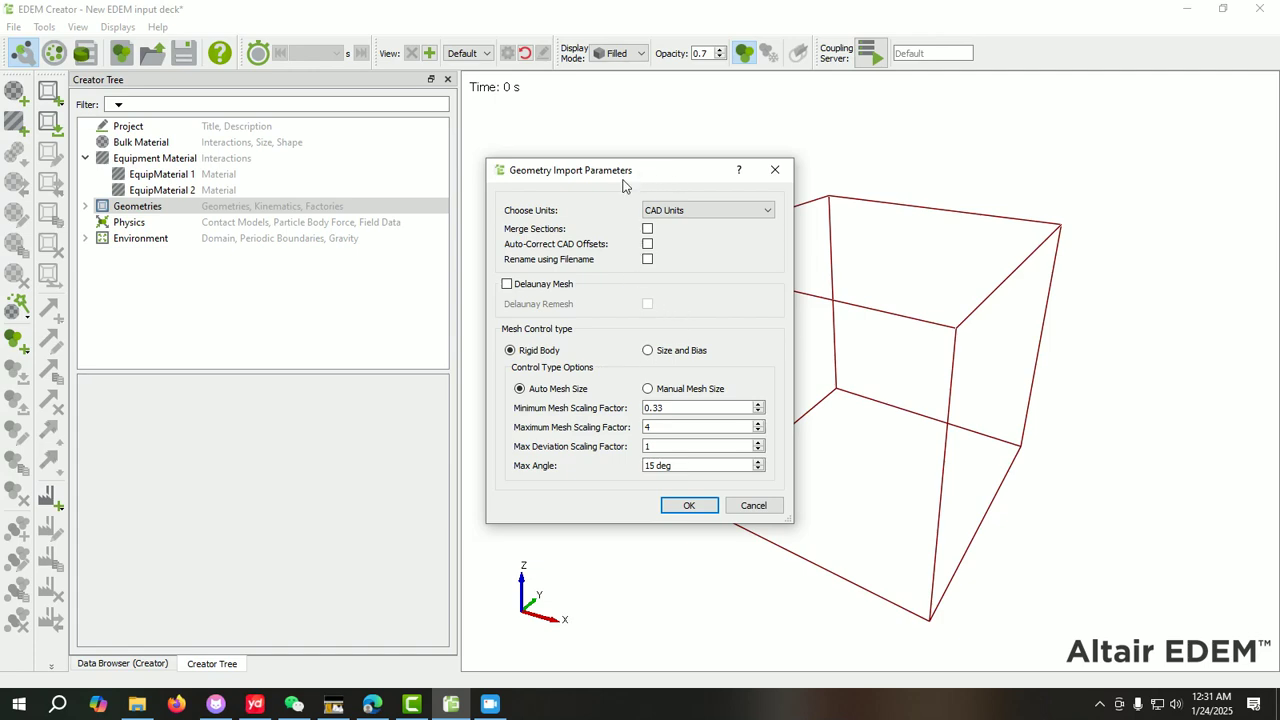
Import conveyor_hopper with units set to Centimeters and Auto-Correct CAD Offsets ticked.
click(684, 212)
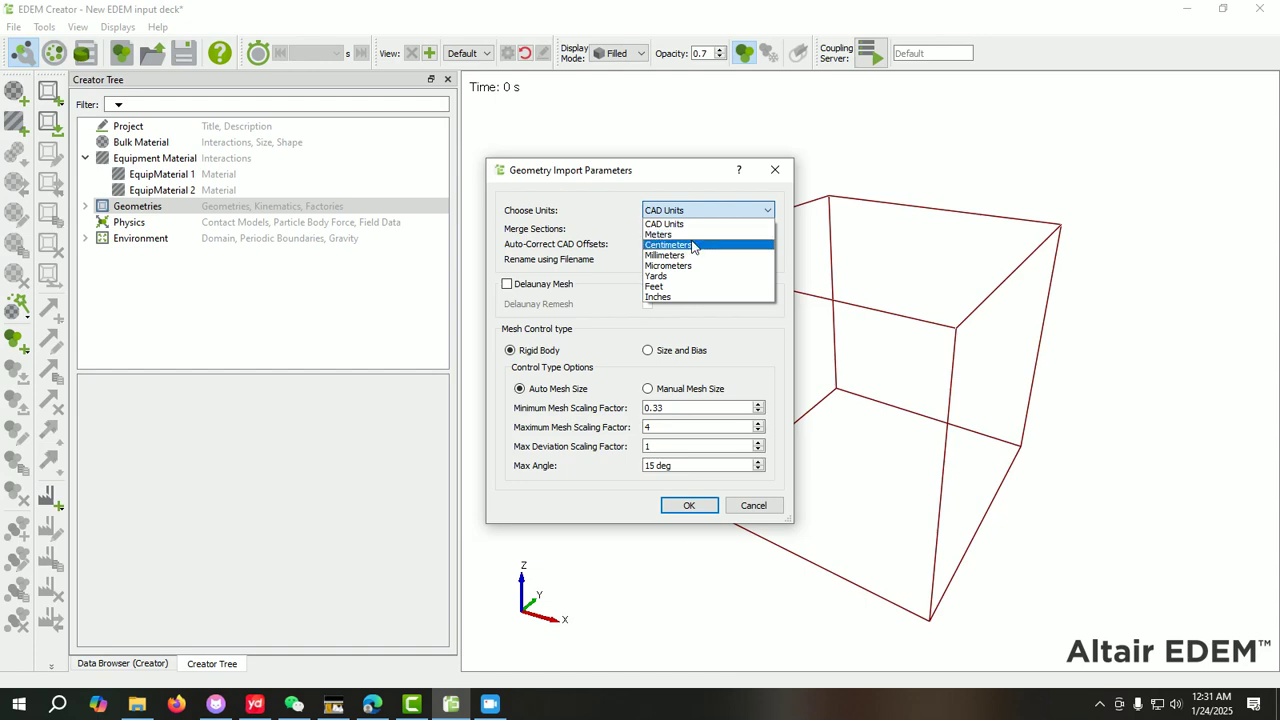
click(670, 245)
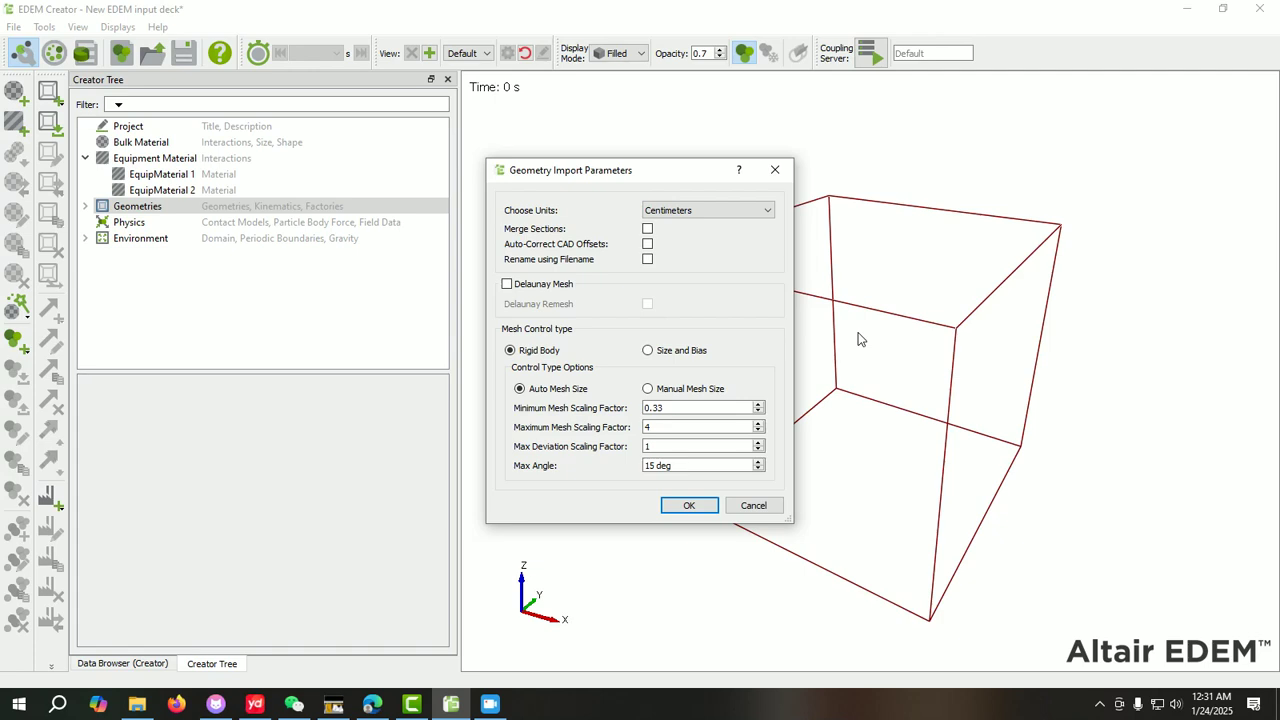
click(647, 244)
click(677, 509)
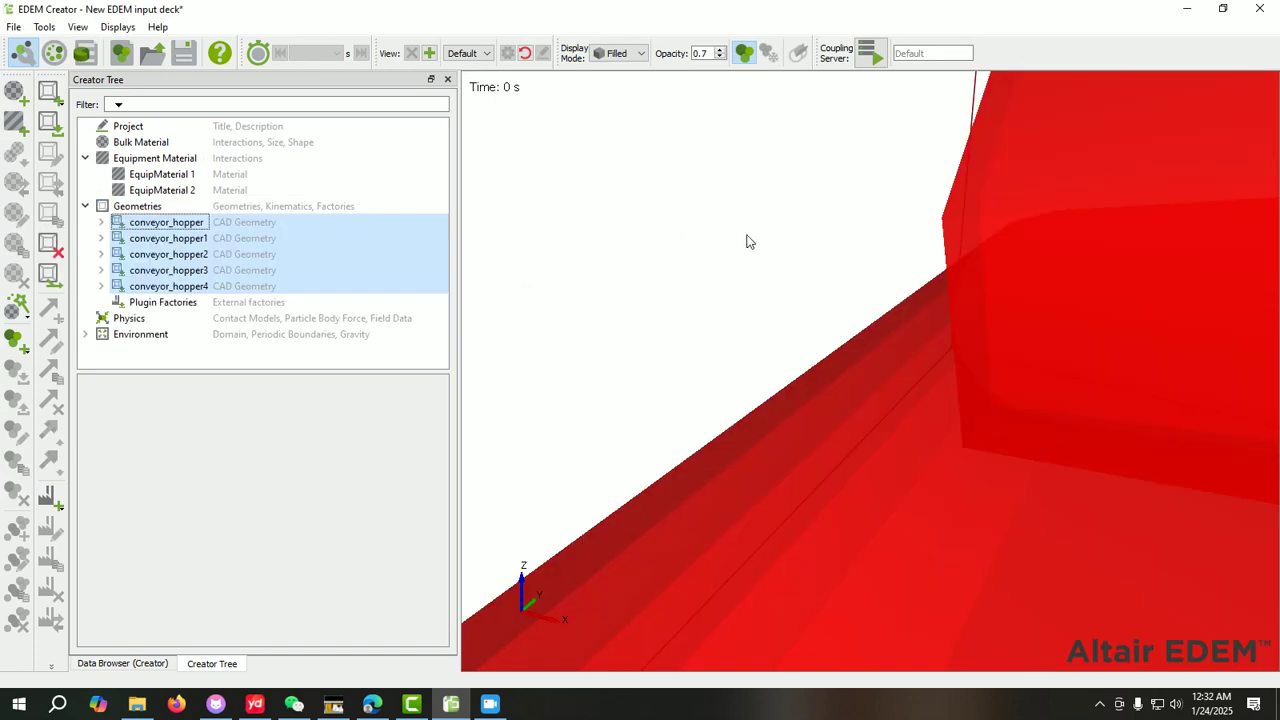
With the whole conveyor in view, highlight conveyor_hopper1 through conveyor_hopper4 one at a time.
scroll(846, 320, down, 2)
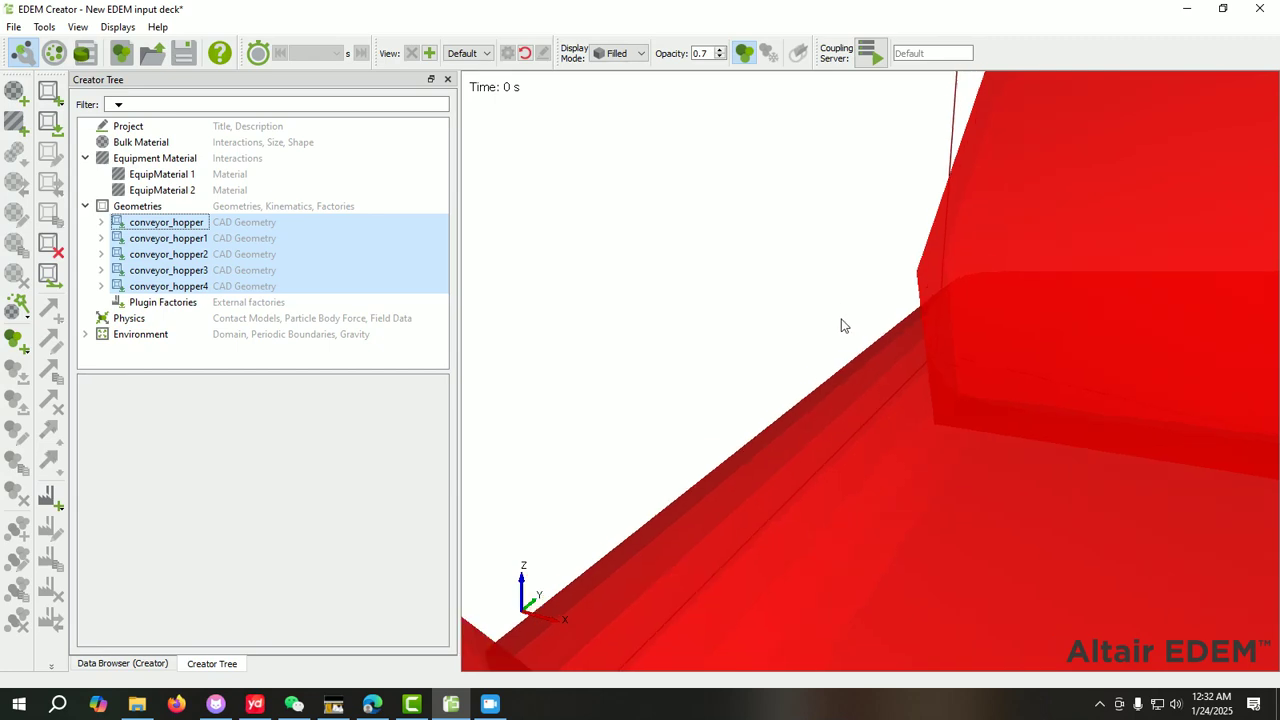
scroll(841, 325, down, 10)
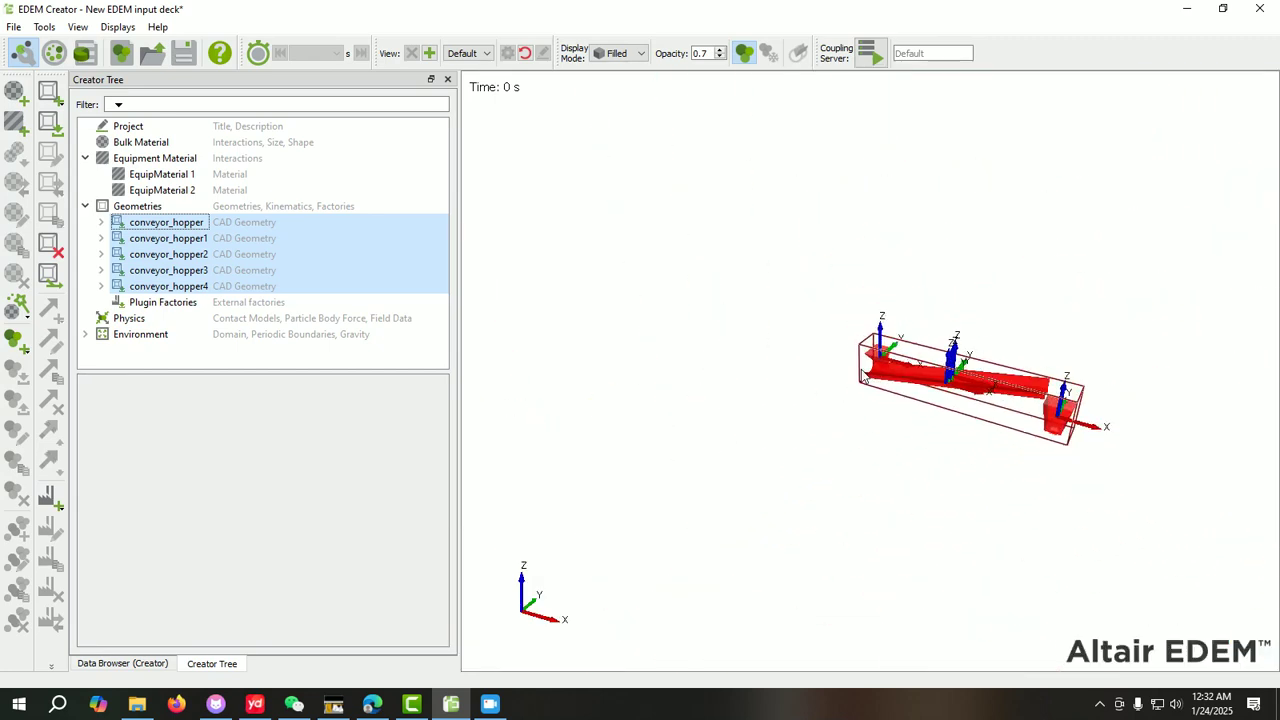
scroll(1168, 397, up, 5)
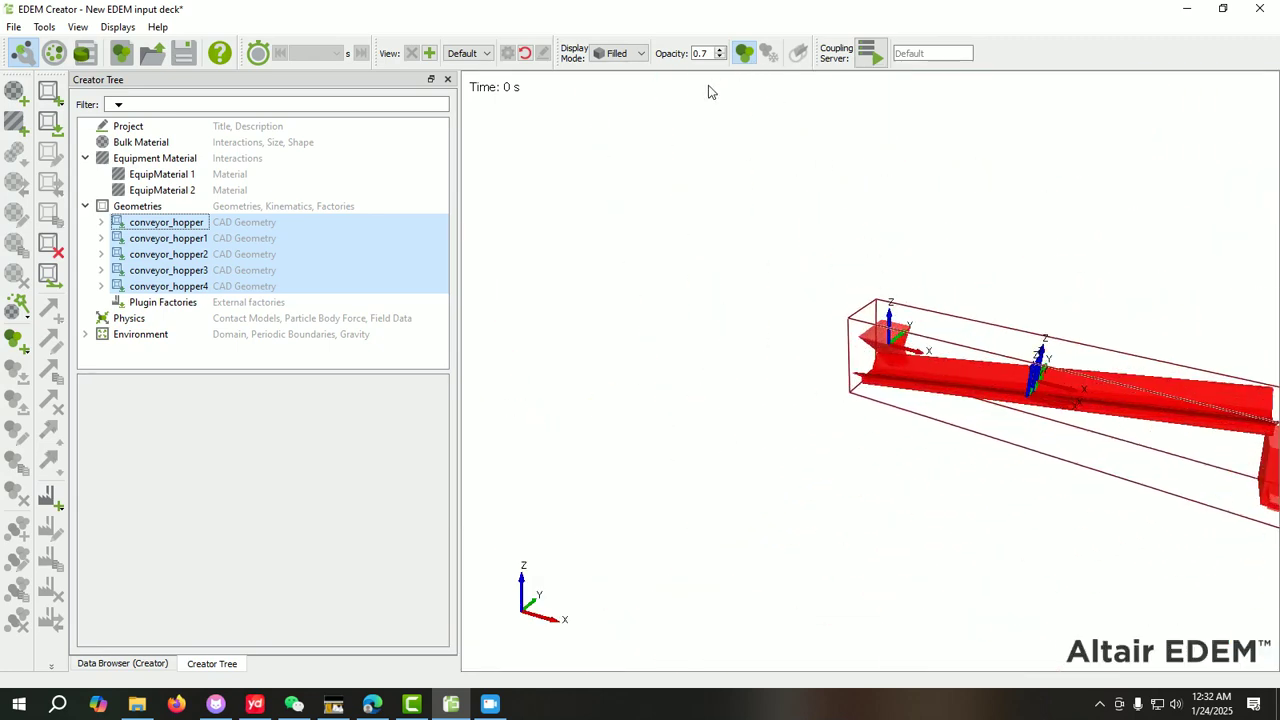
scroll(872, 271, down, 3)
drag(997, 306, 874, 387)
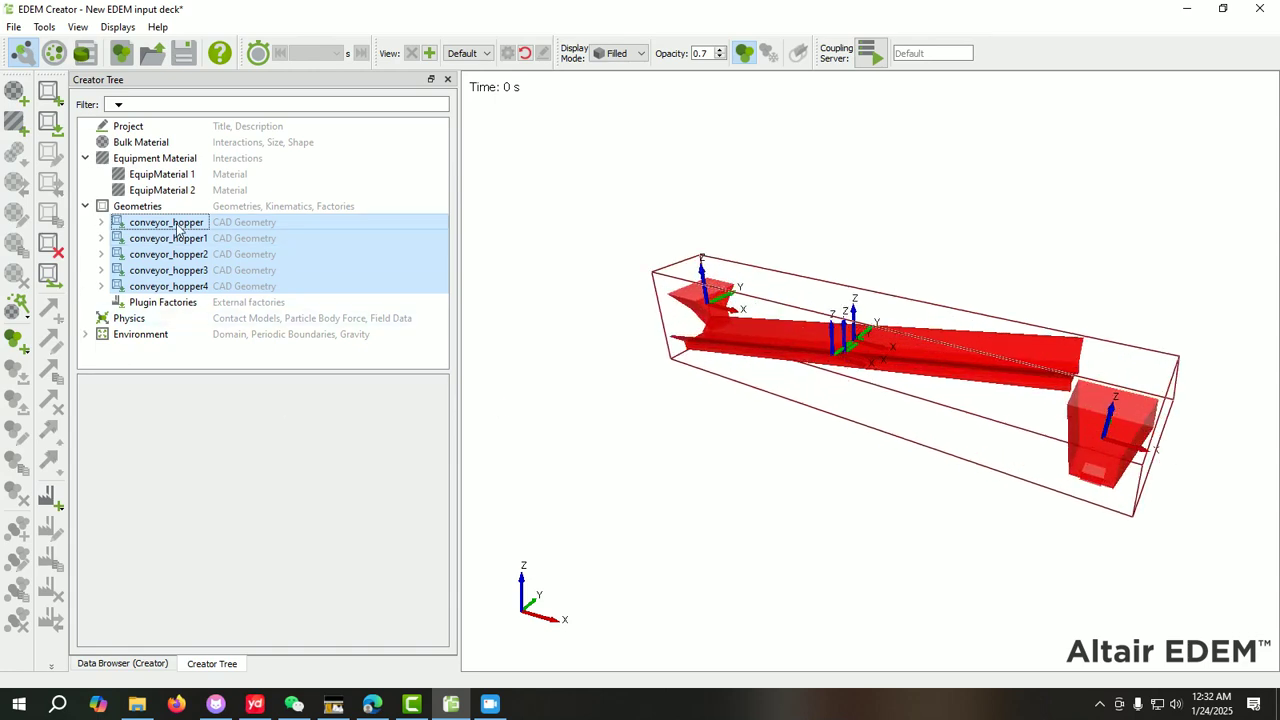
click(176, 238)
click(188, 256)
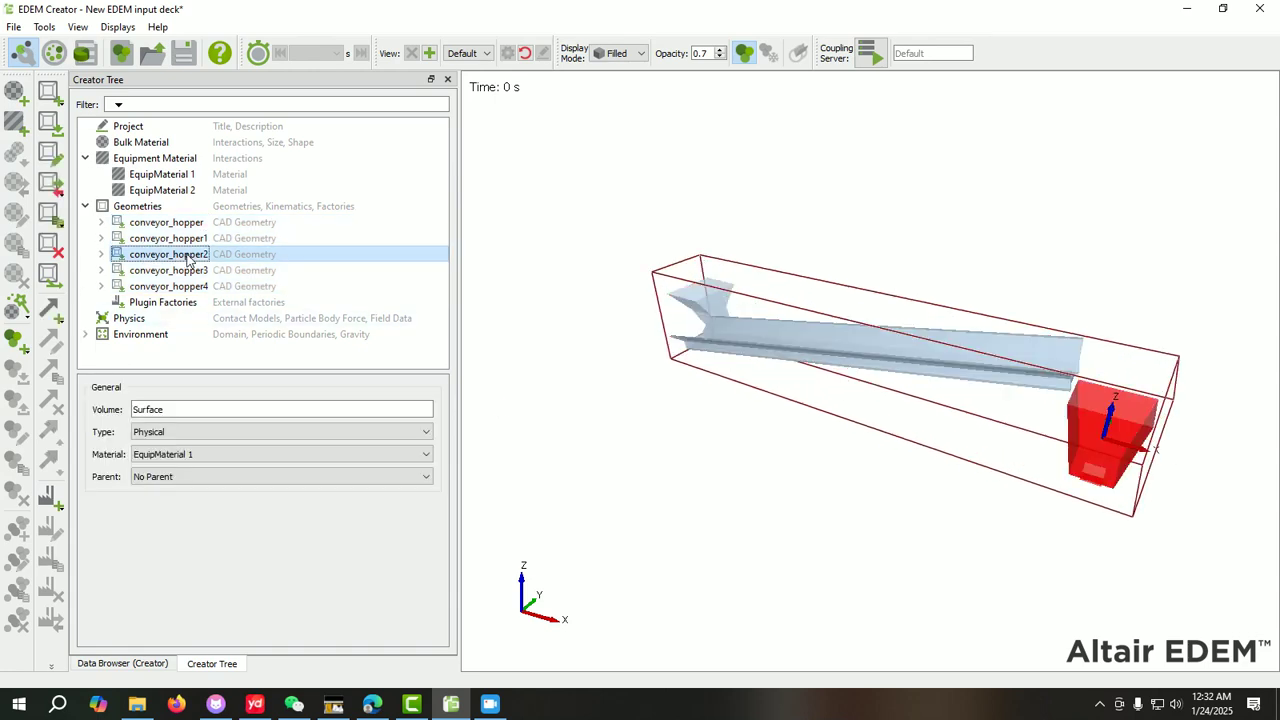
click(187, 271)
click(189, 287)
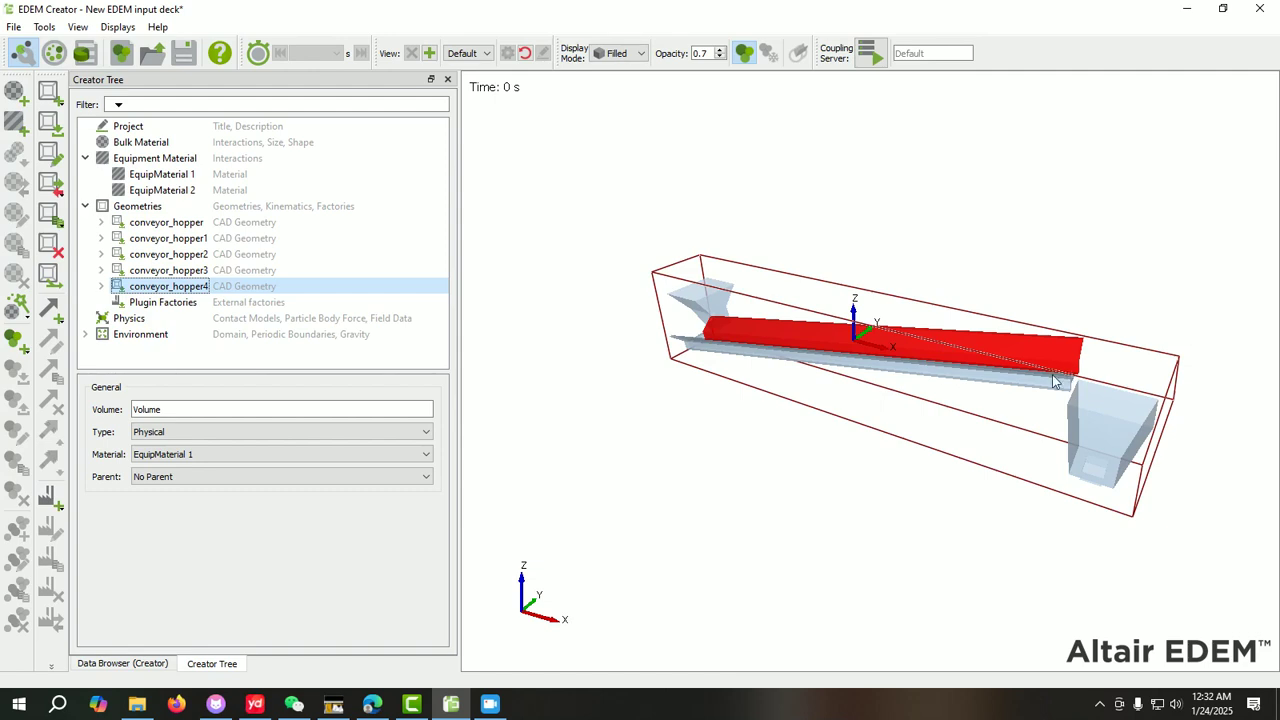
Inspect each part's properties: inlet (hopper1), outlet box (hopper2), Volume-type belt (hopper4).
click(166, 222)
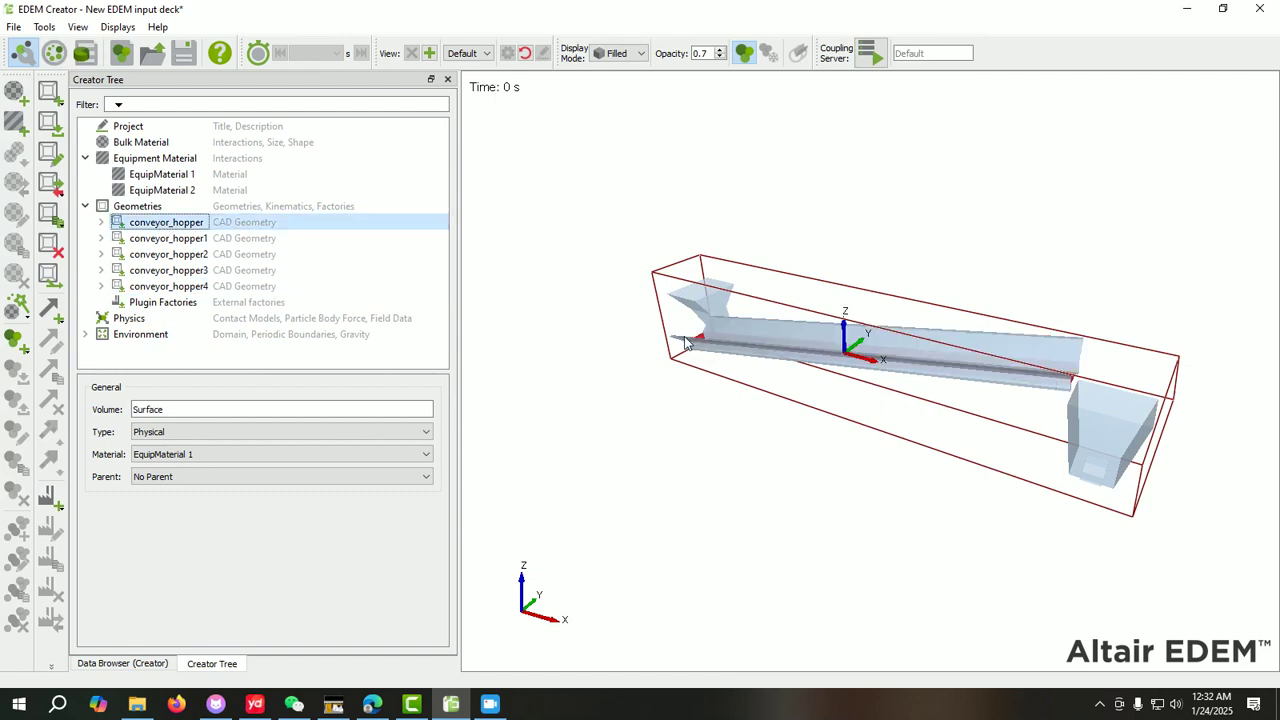
click(195, 238)
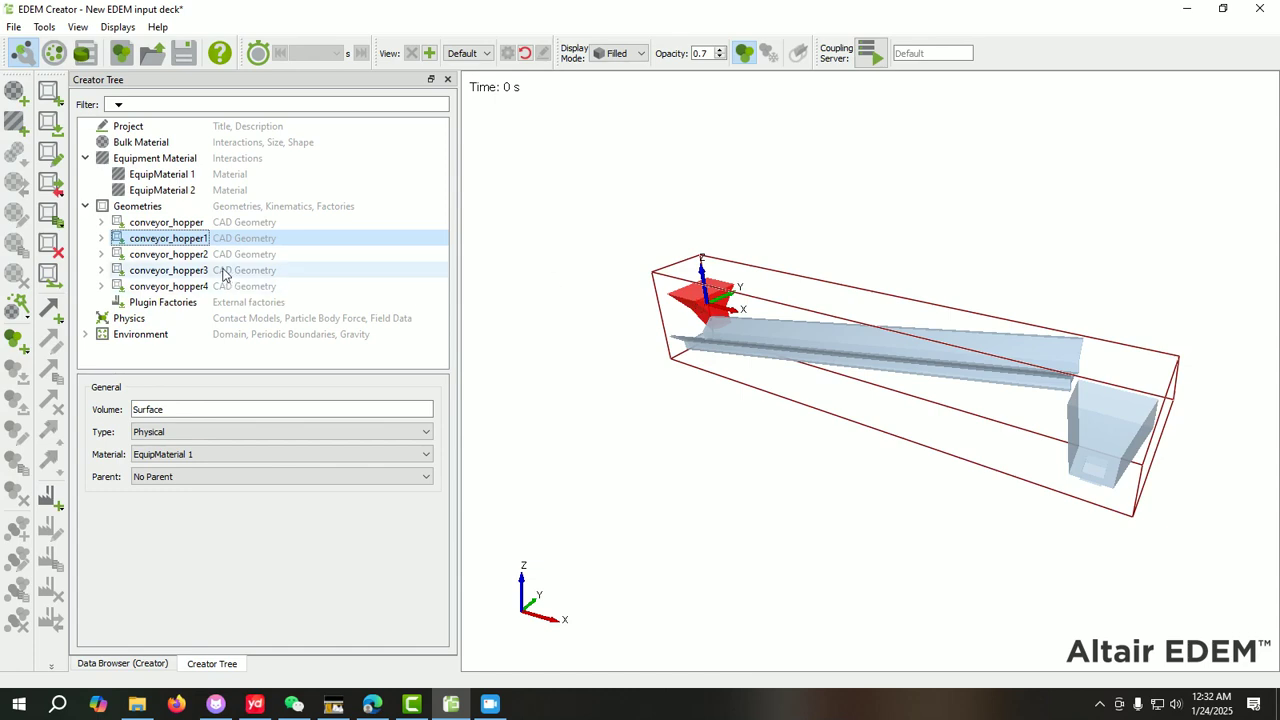
click(175, 254)
click(197, 272)
click(185, 287)
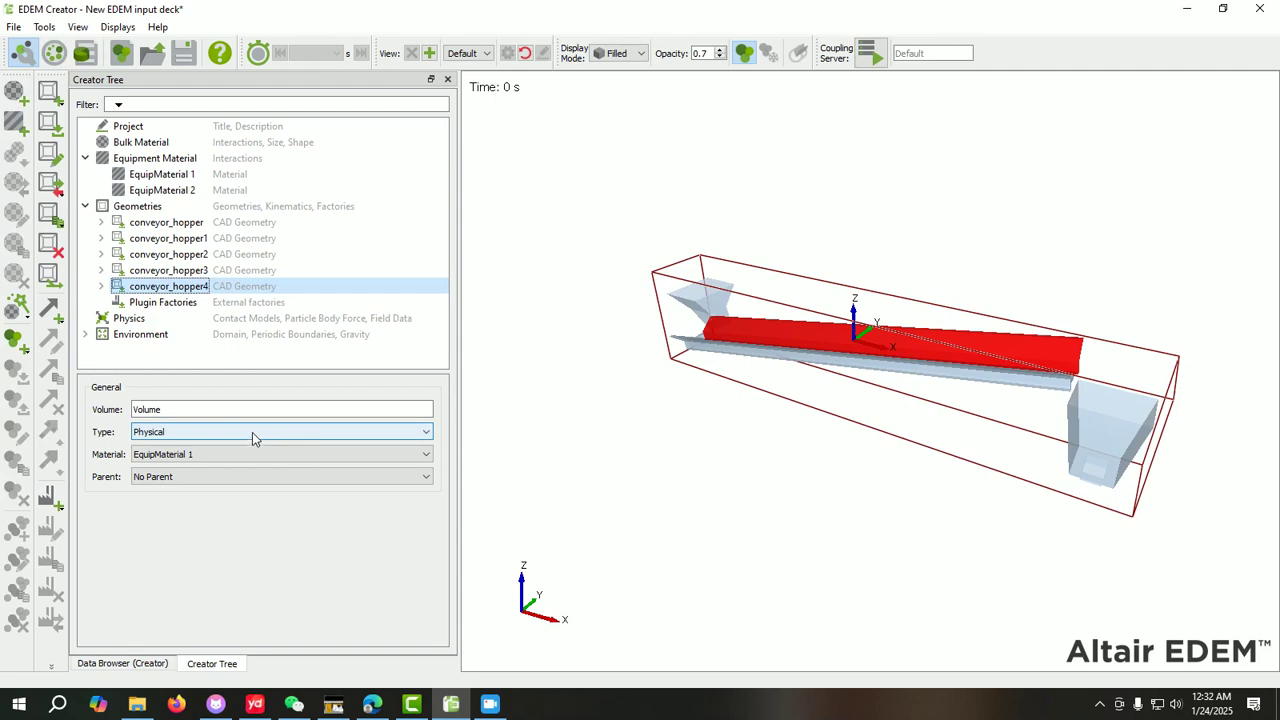
Keep EquipMaterial 1 on conveyor_hopper and check conveyor_hopper1's material.
click(165, 223)
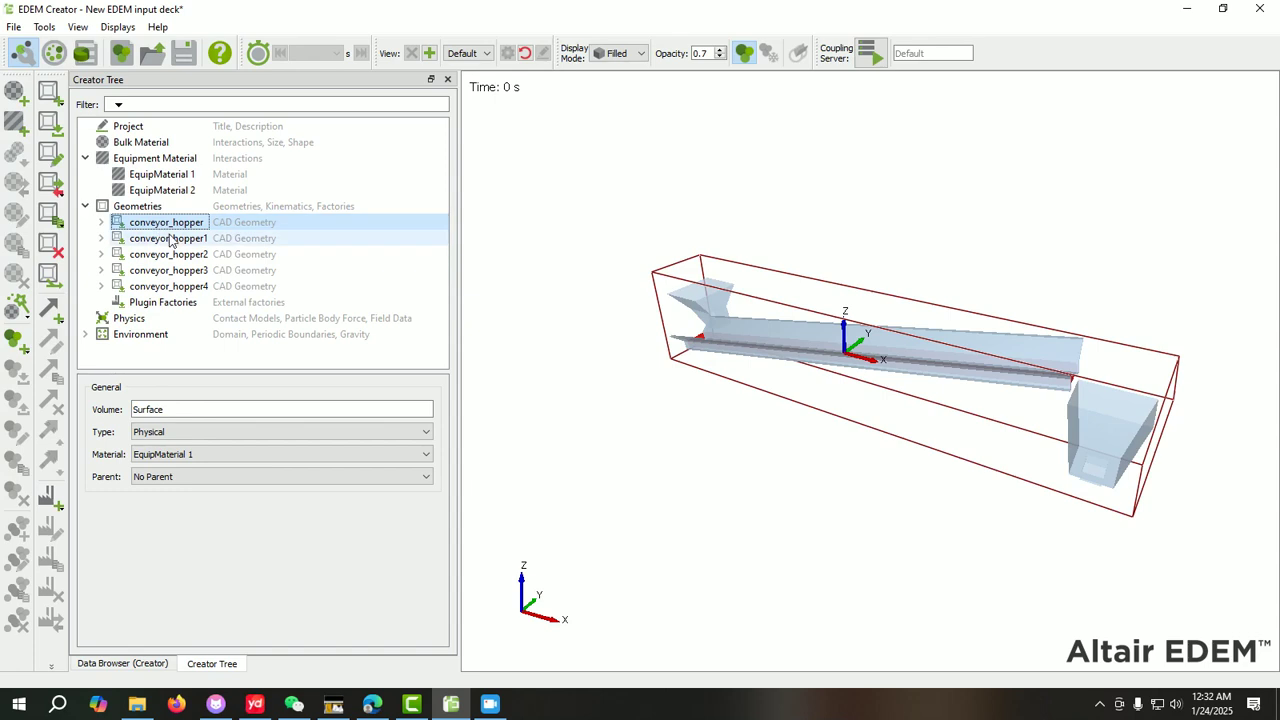
click(172, 455)
click(180, 468)
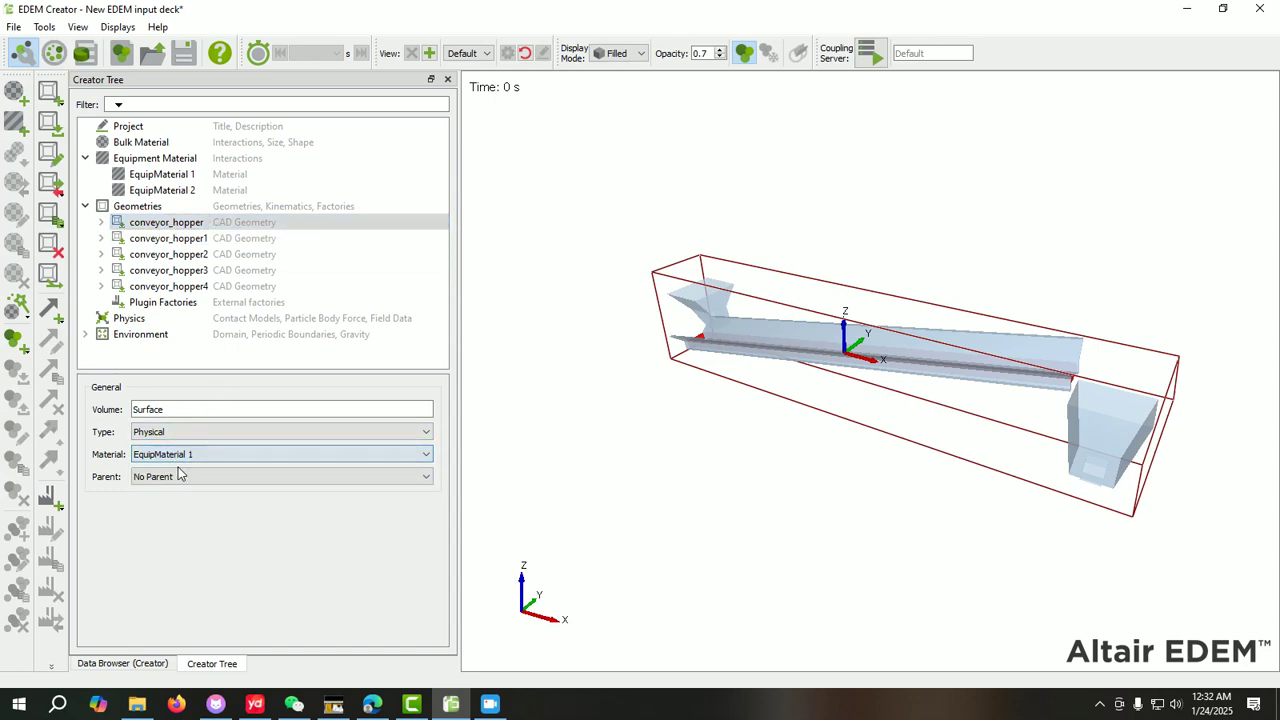
click(178, 240)
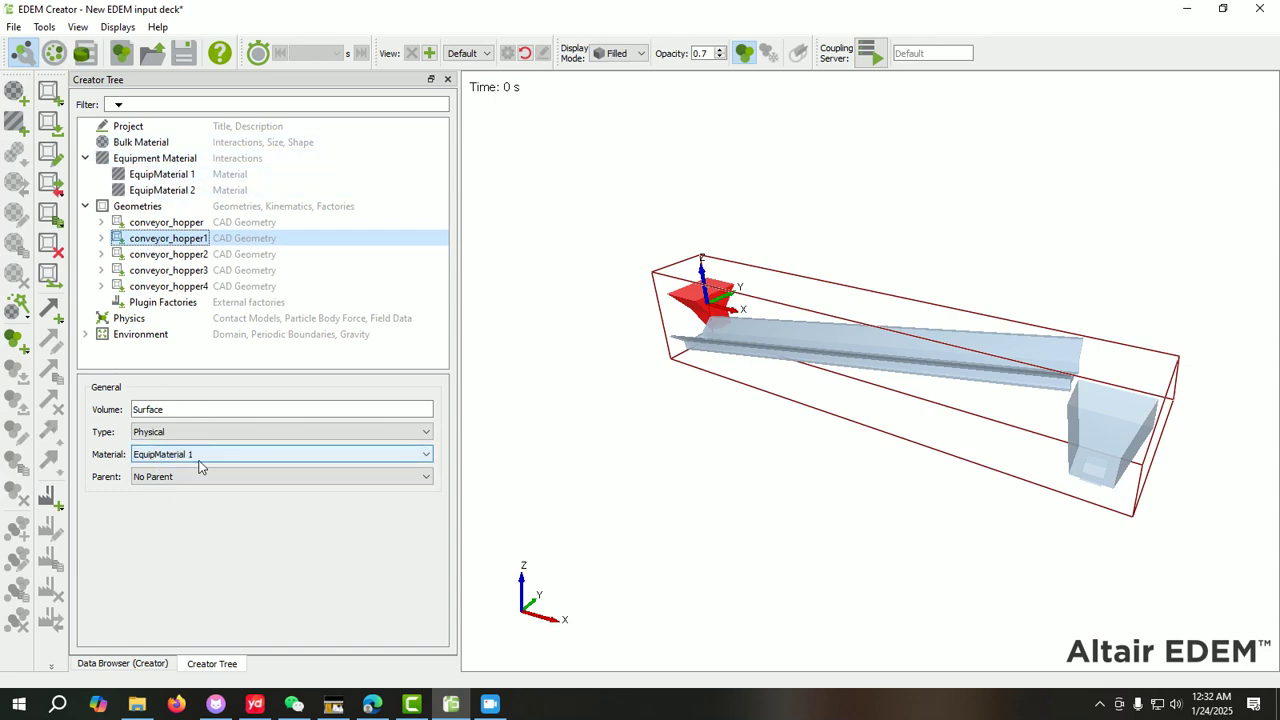
Assign EquipMaterial 2 to conveyor_hopper2, the right-end outlet box.
click(168, 256)
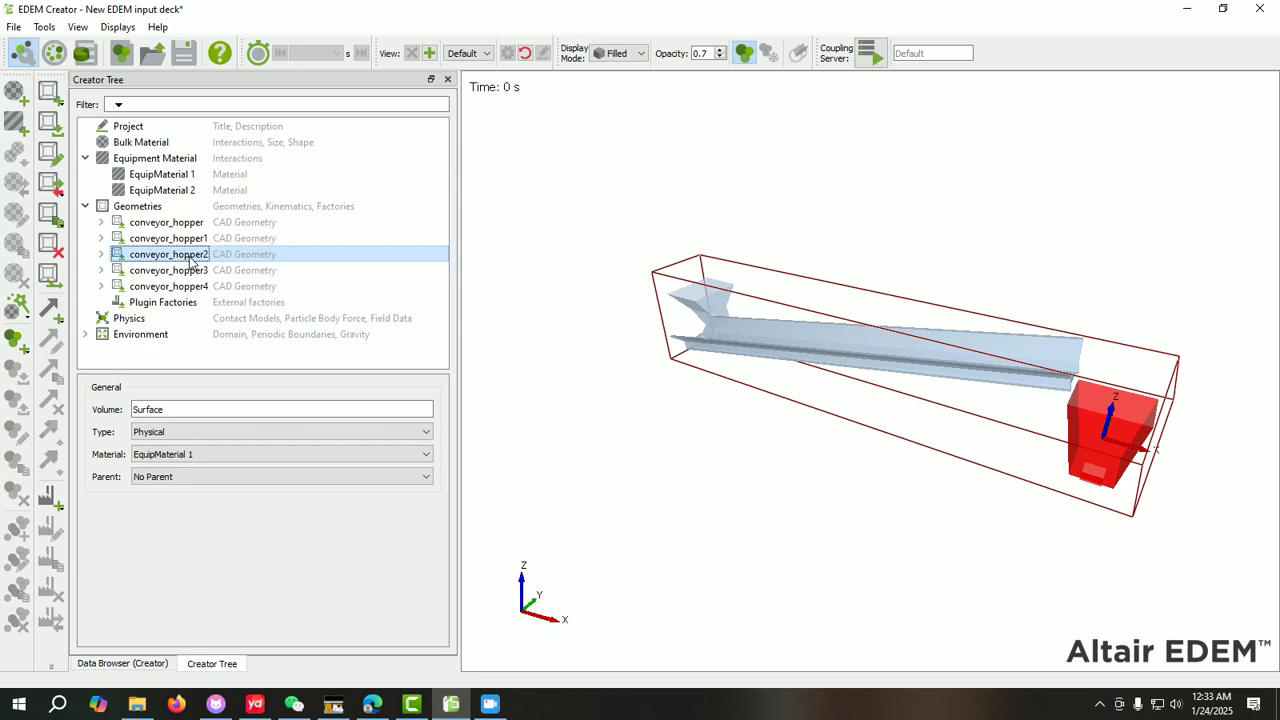
click(190, 455)
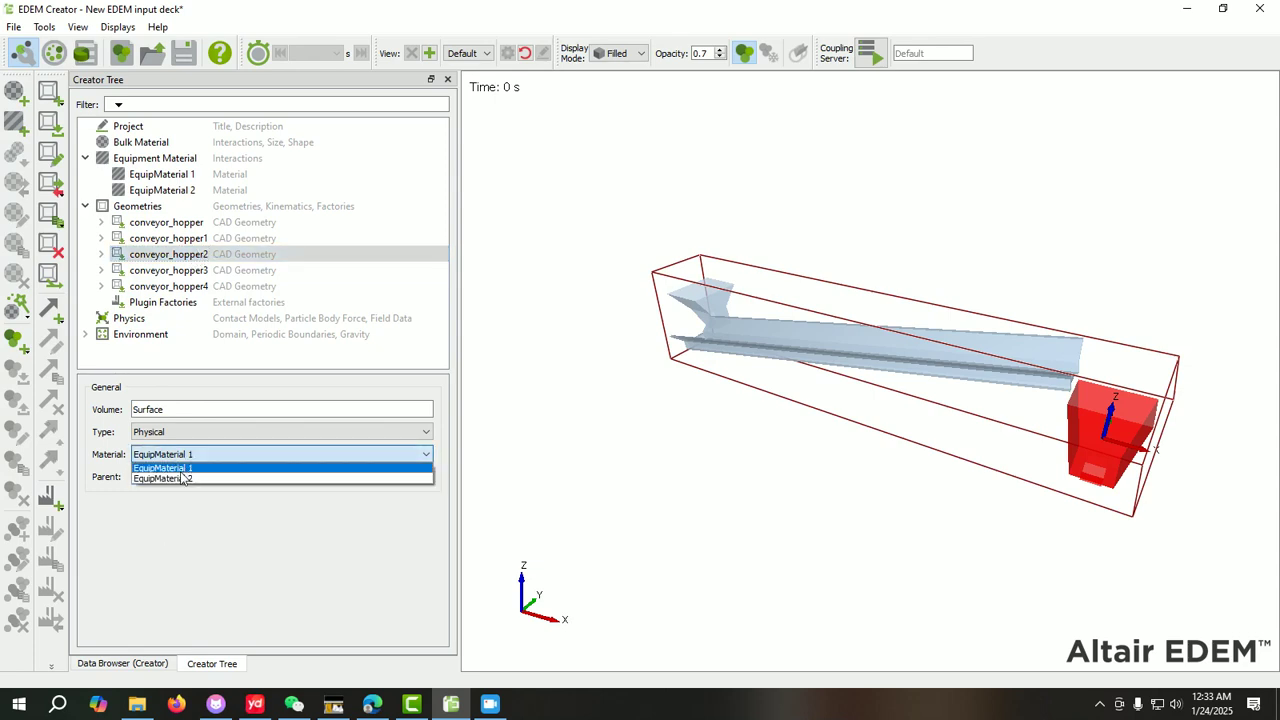
click(180, 478)
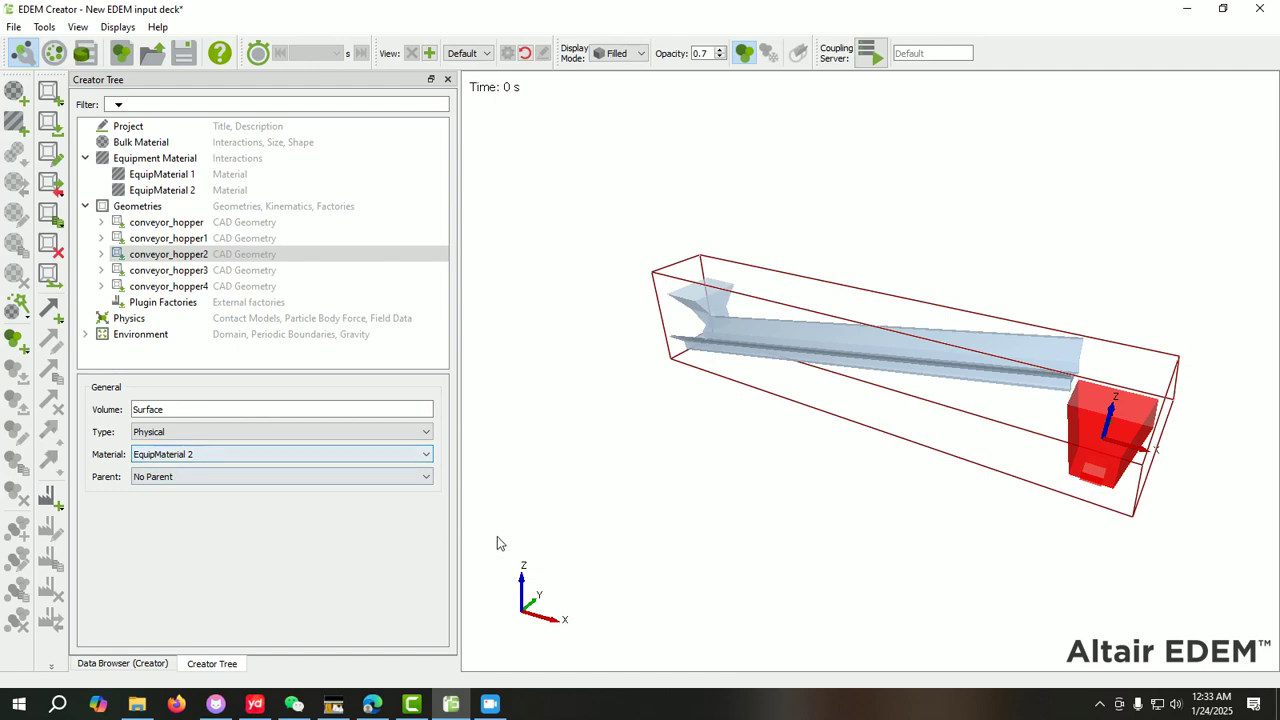
click(573, 507)
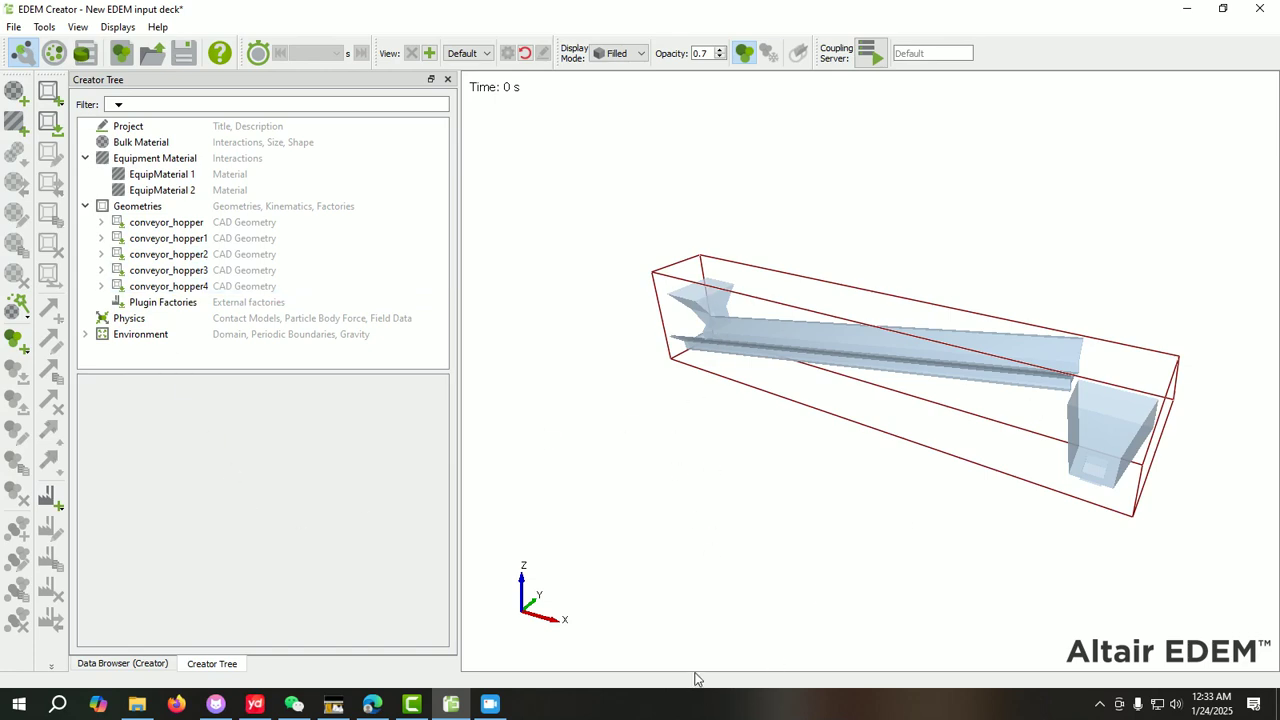
click(155, 224)
right_click(153, 228)
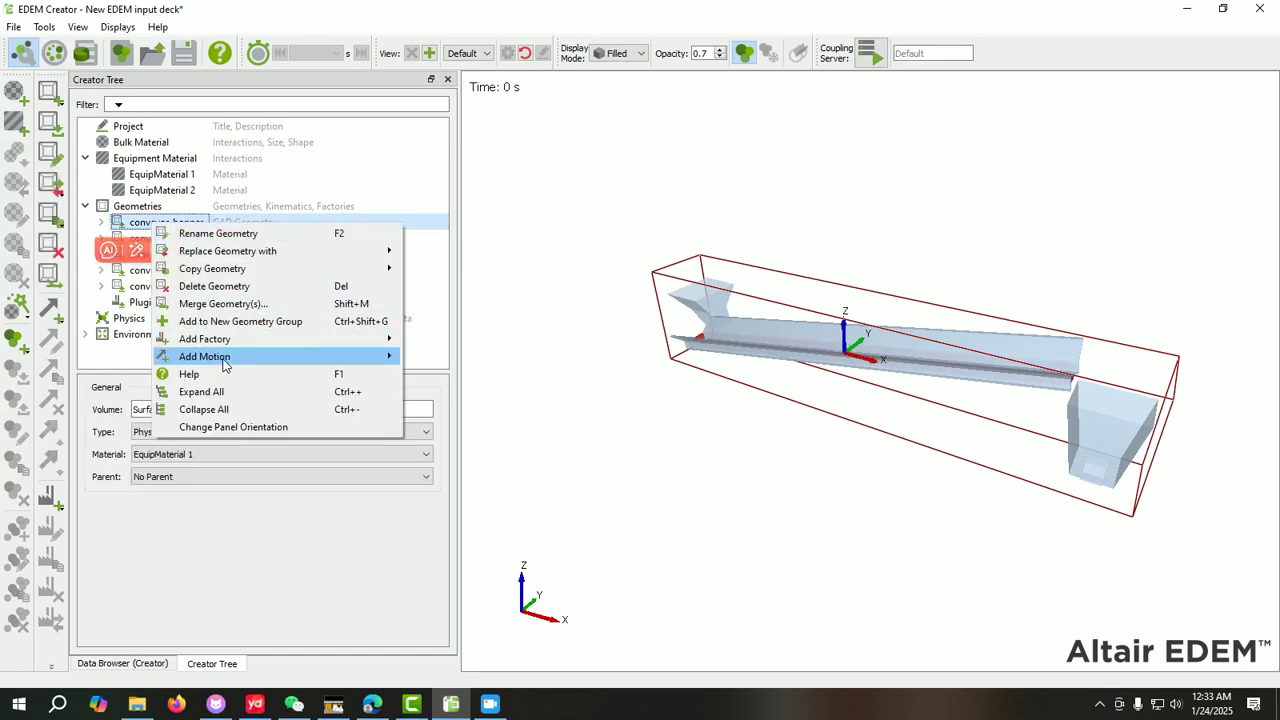
click(244, 234)
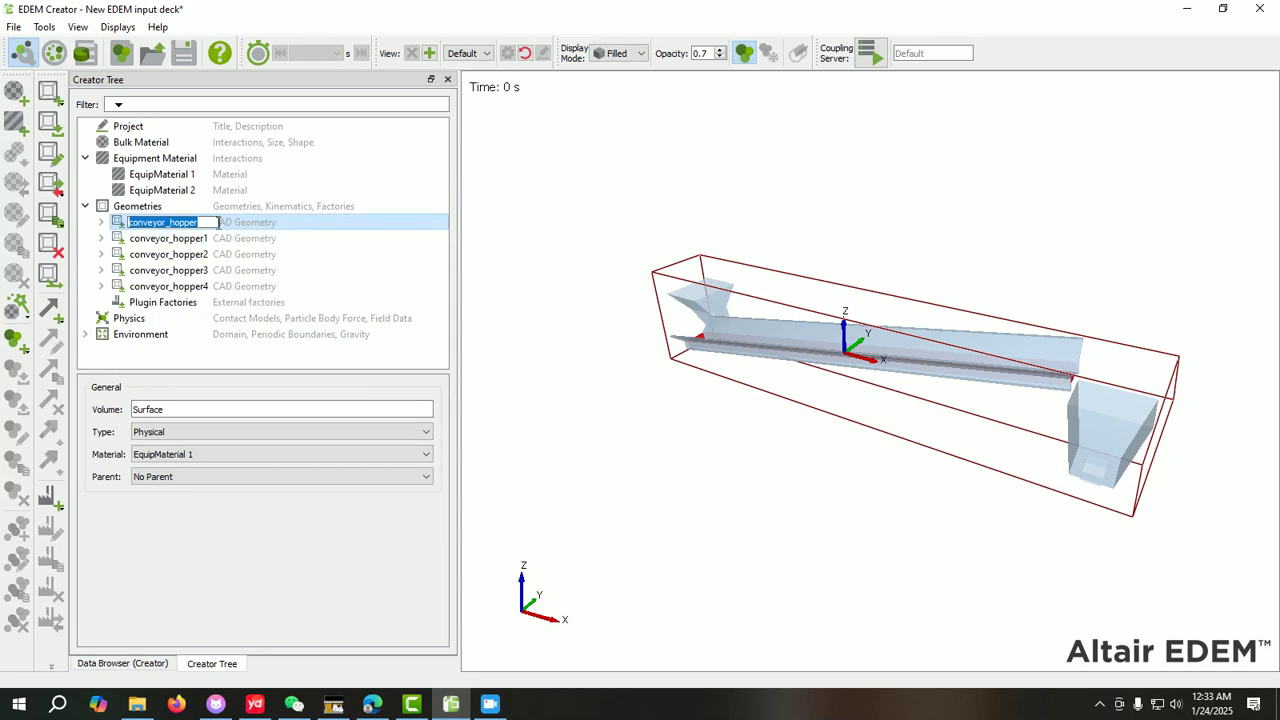
click(251, 239)
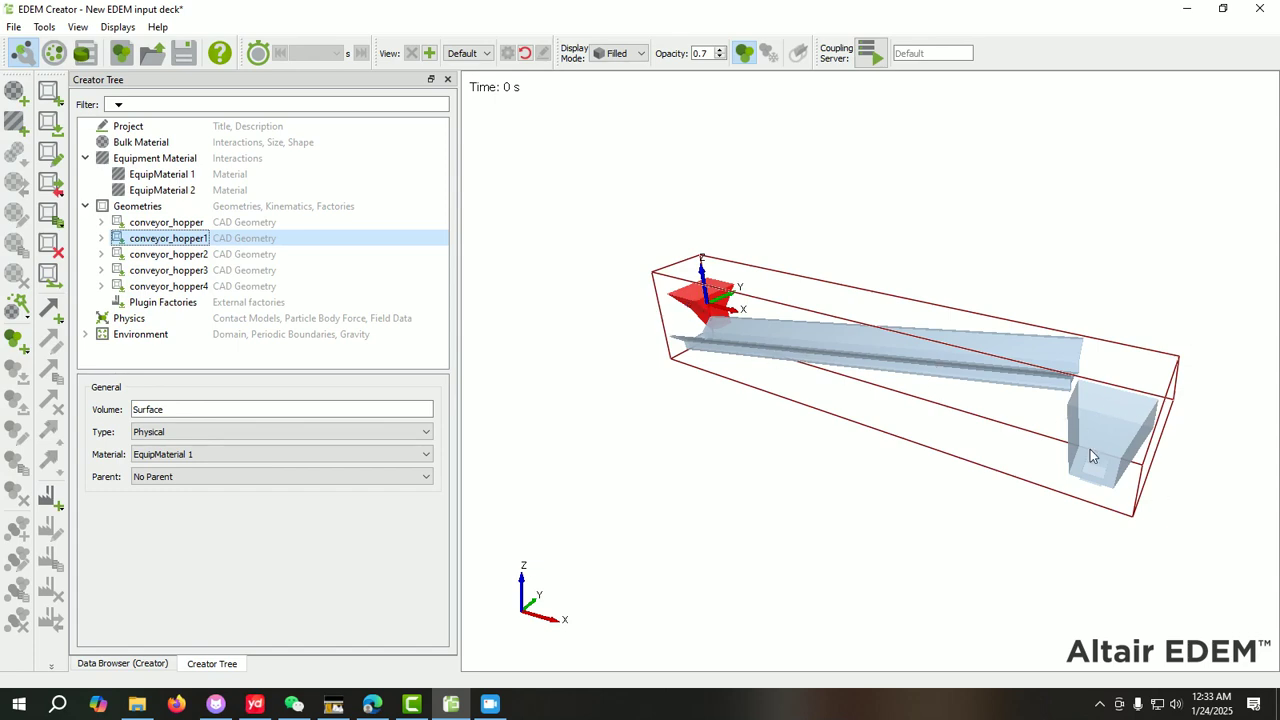
click(158, 256)
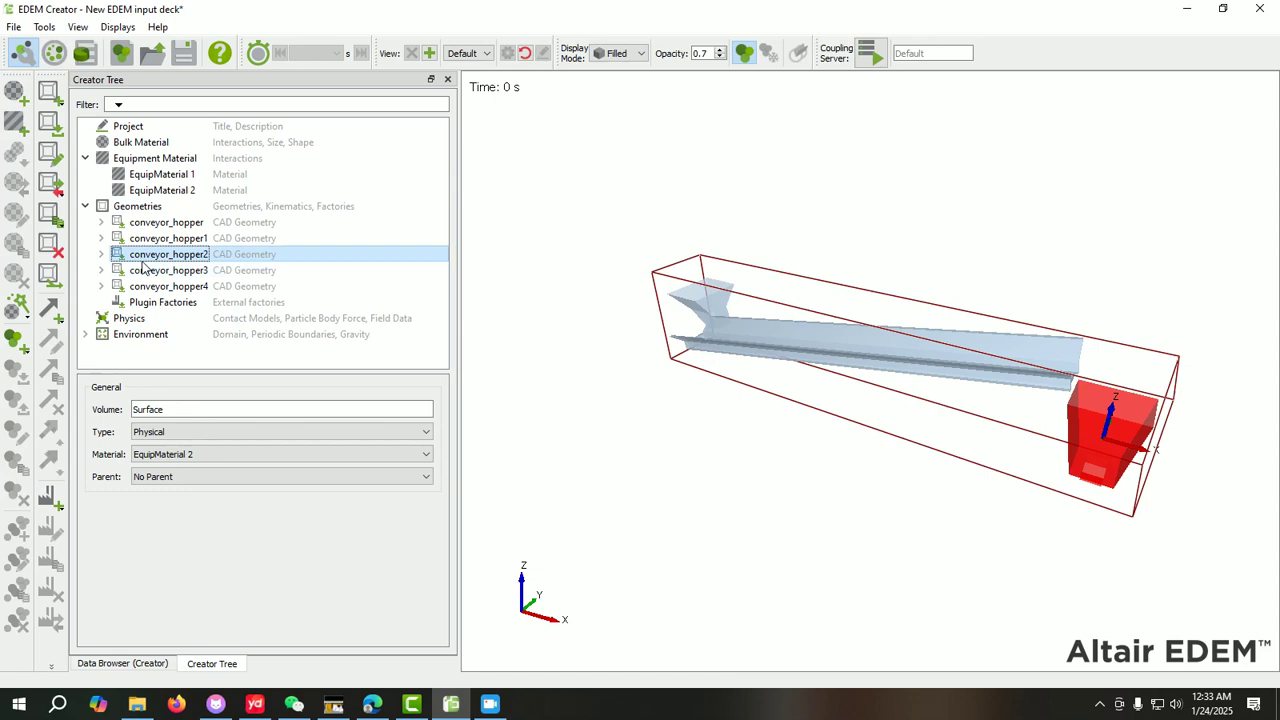
right_click(152, 260)
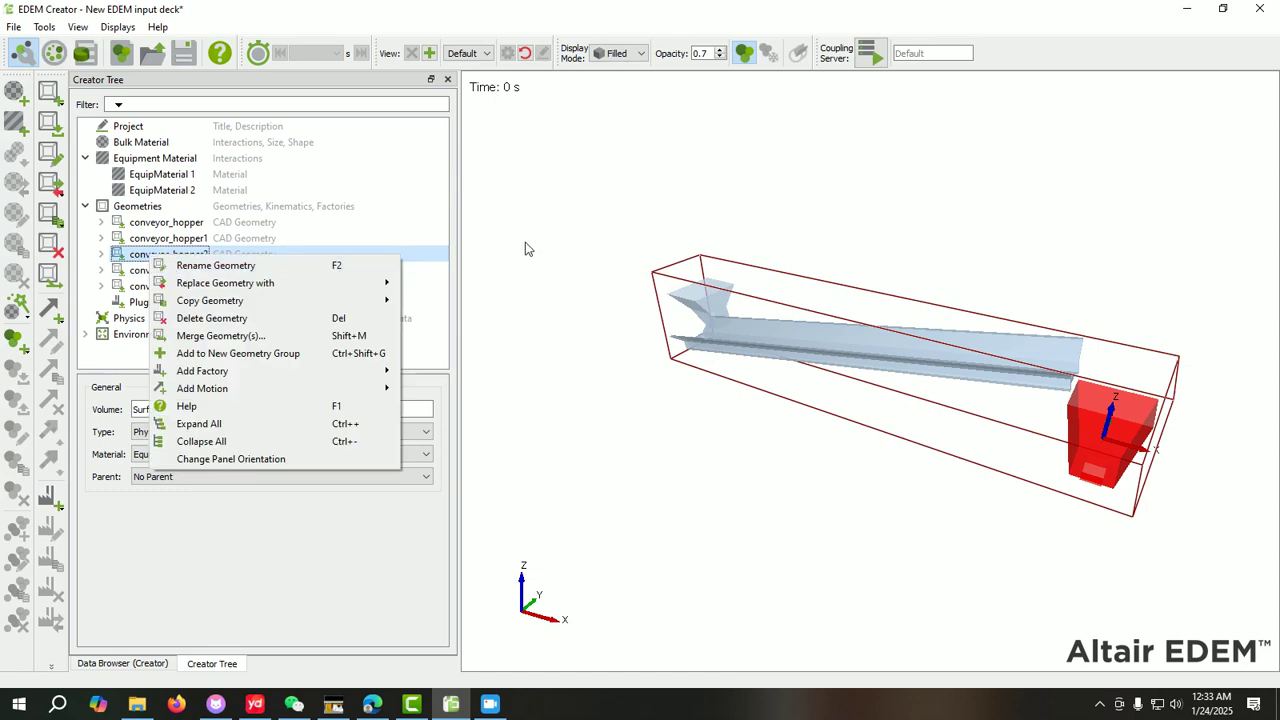
click(477, 391)
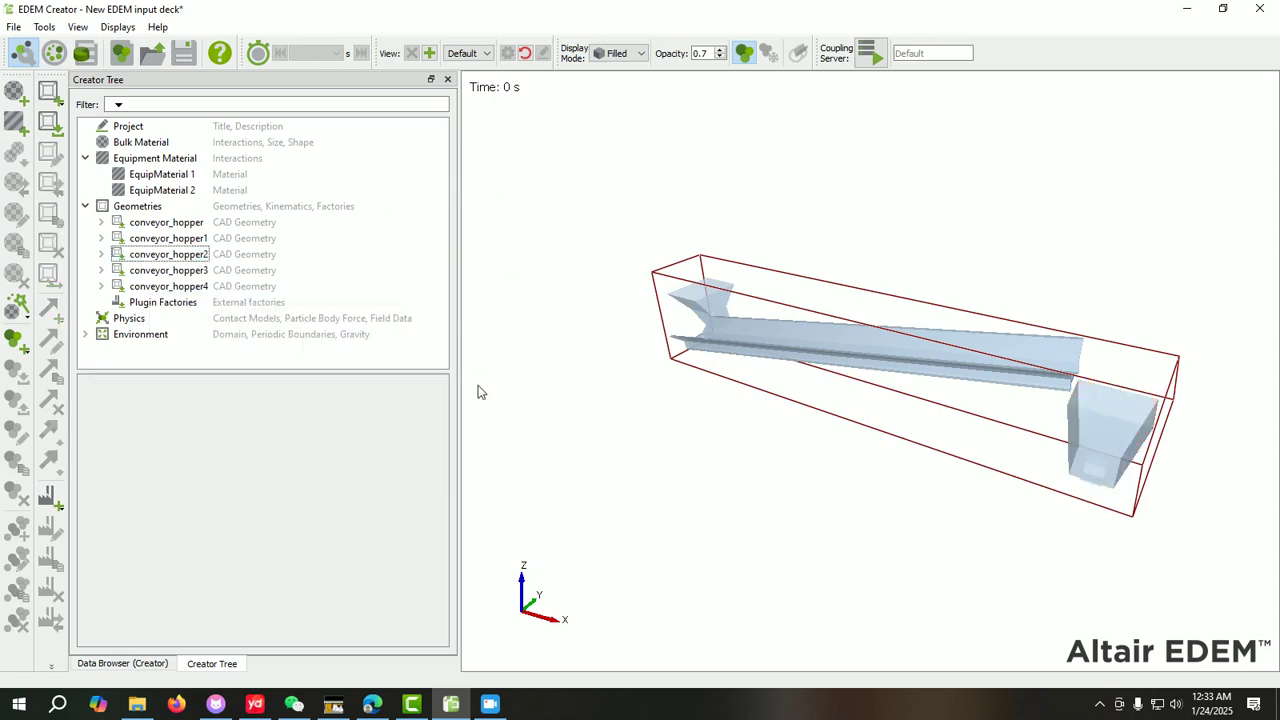